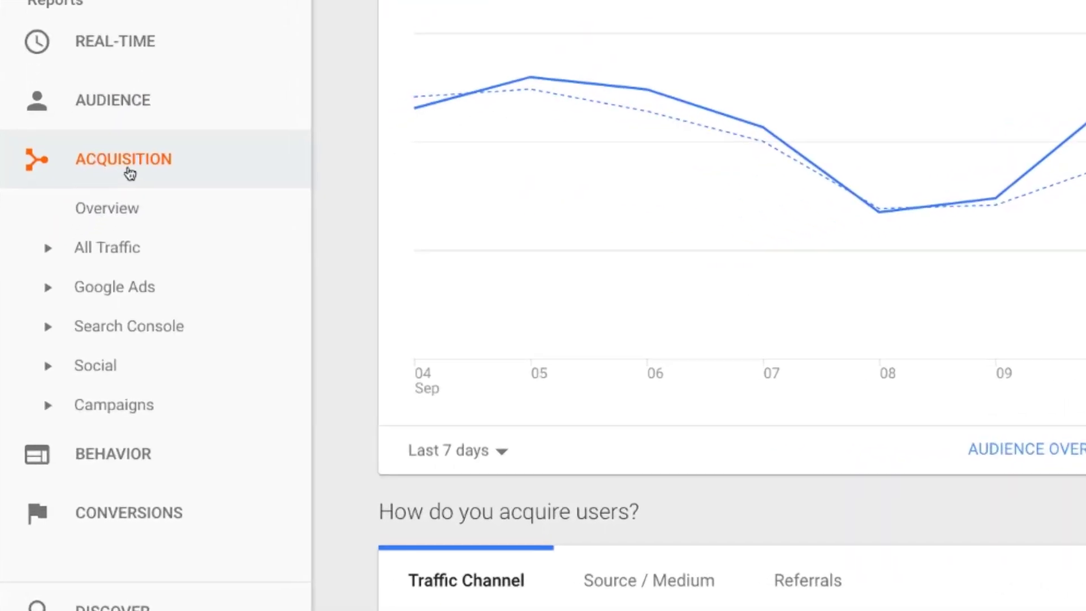
Open the Acquisition > All Traffic > Source/Medium report and scroll to its table, led by google / organic
click(75, 310)
click(84, 254)
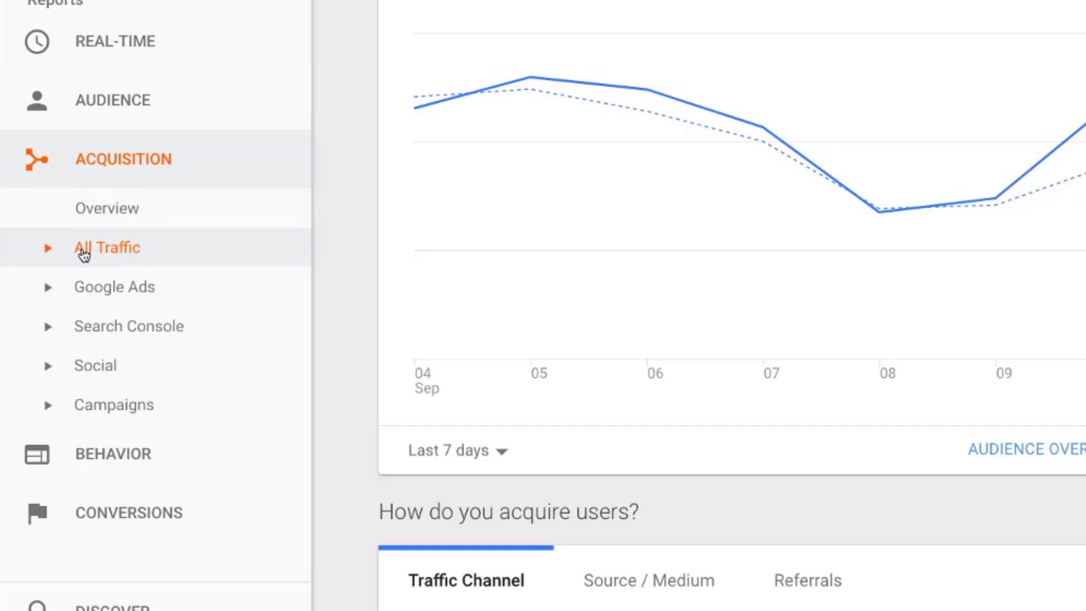
click(113, 381)
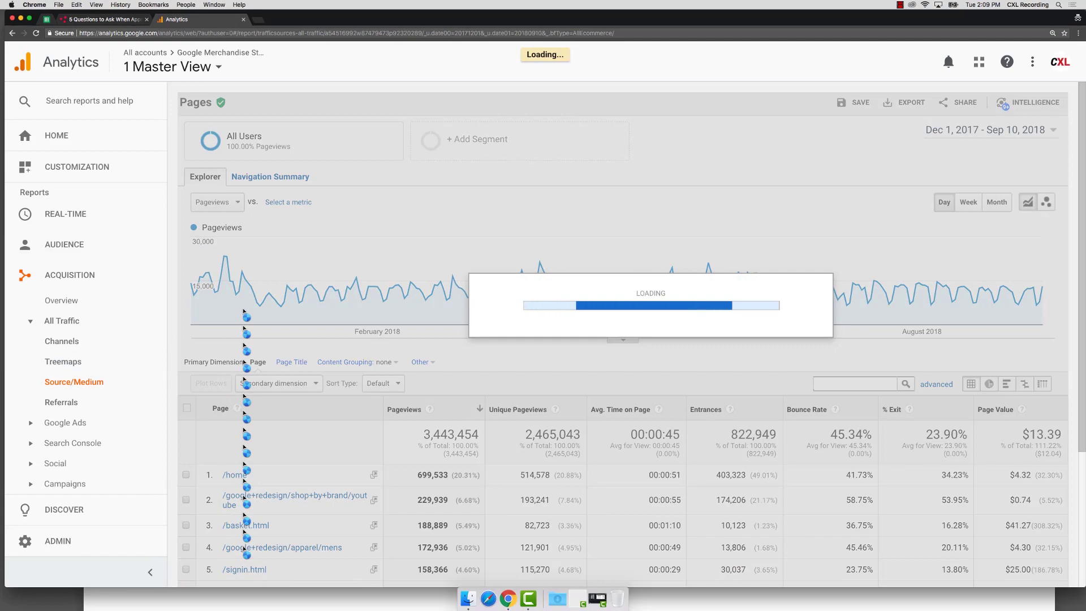
scroll(277, 367, down, 3)
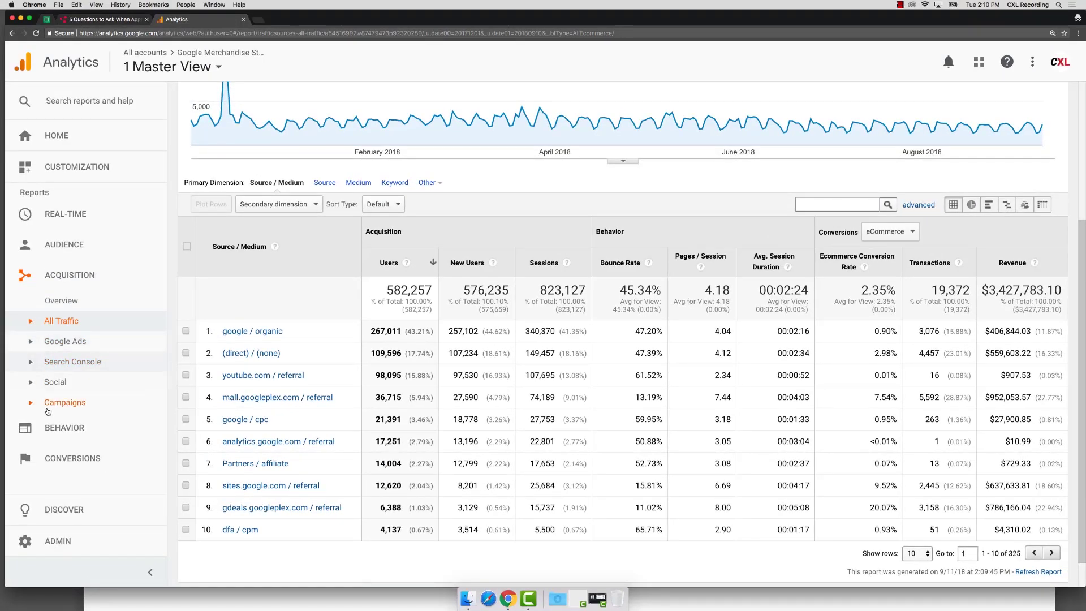
Open the Behavior > Site Content > Landing Pages report and scroll through its table
click(65, 428)
click(57, 353)
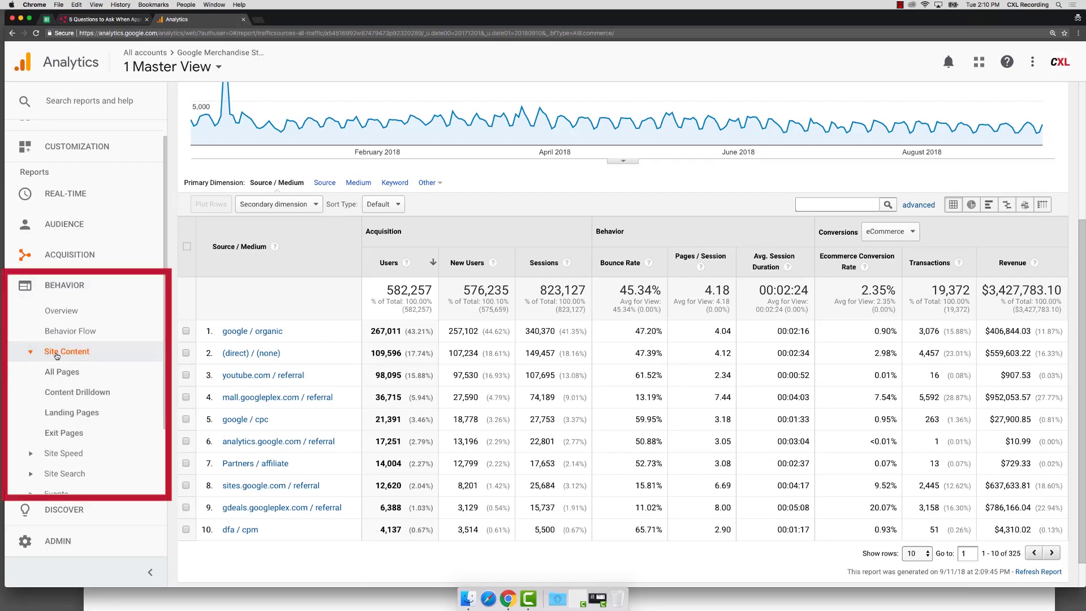
click(56, 413)
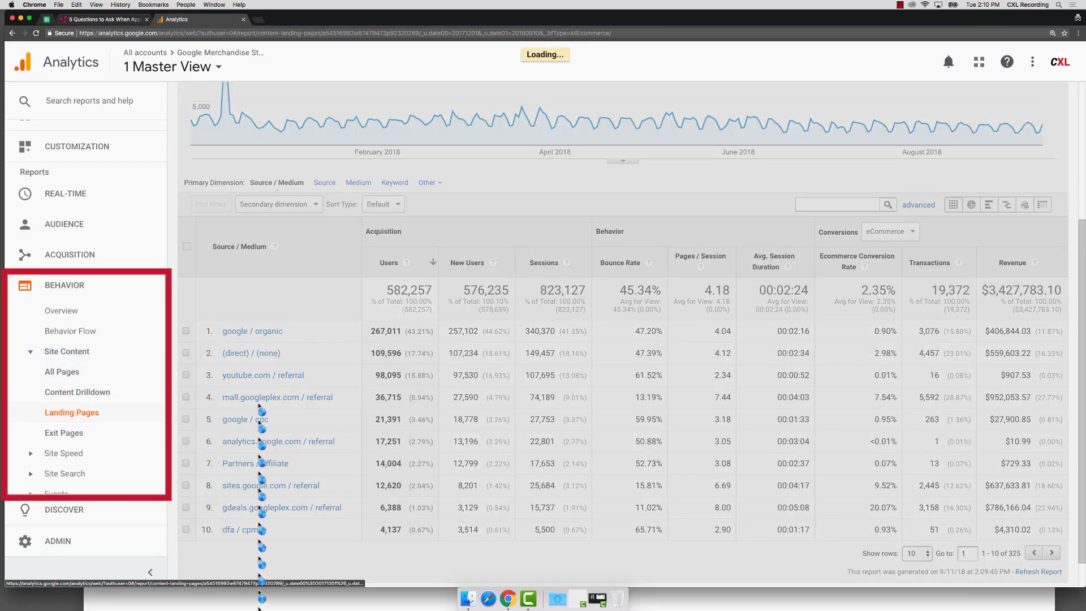
scroll(332, 301, down, 3)
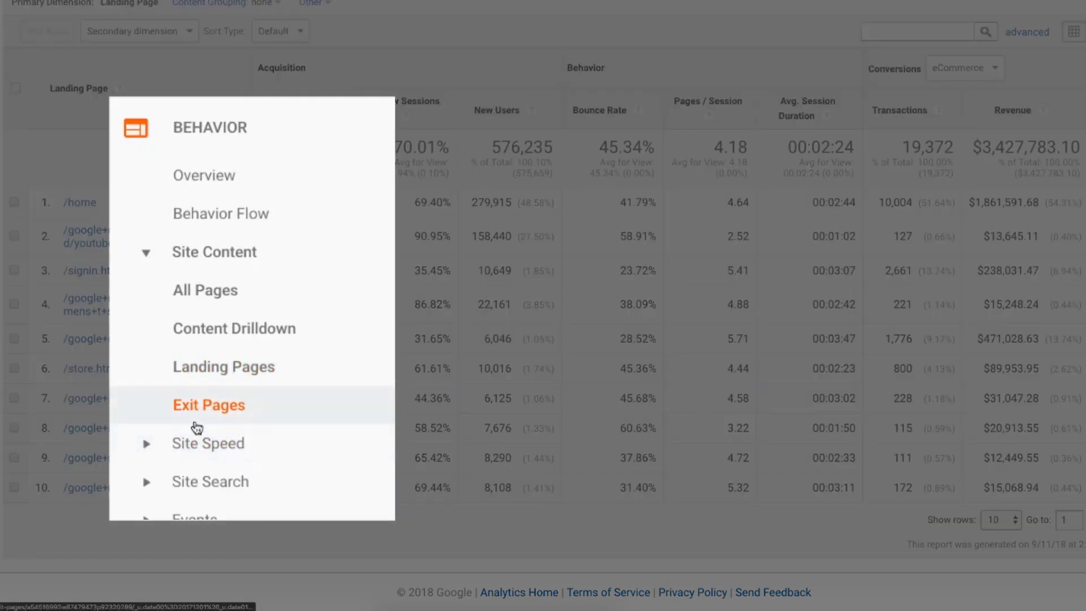
Switch to the Exit Pages report, led by /home with 239,476 exits, and return to the top
click(184, 415)
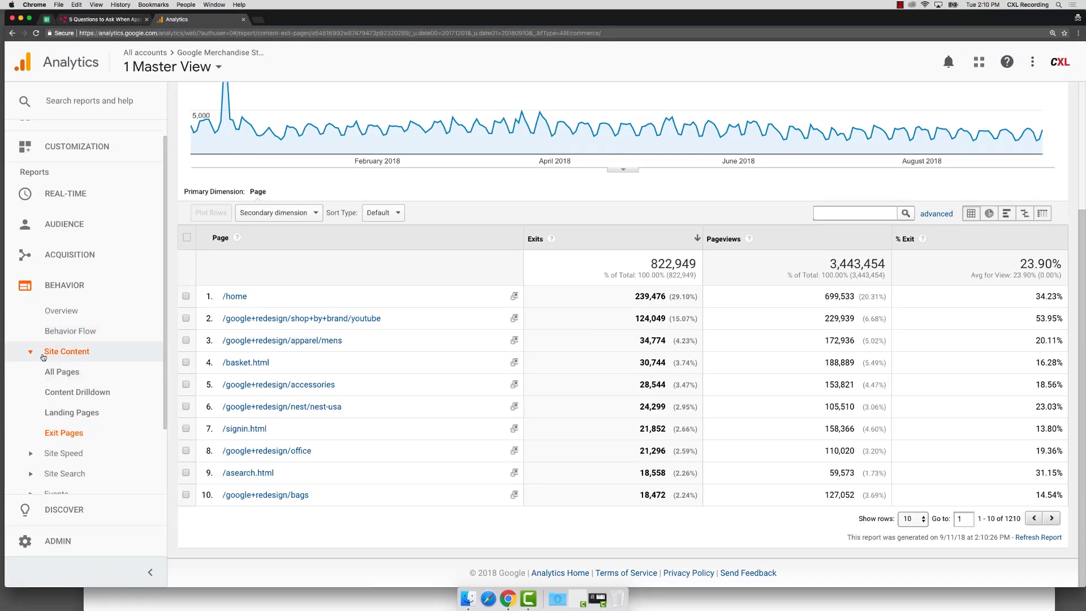
click(64, 353)
scroll(108, 348, up, 1)
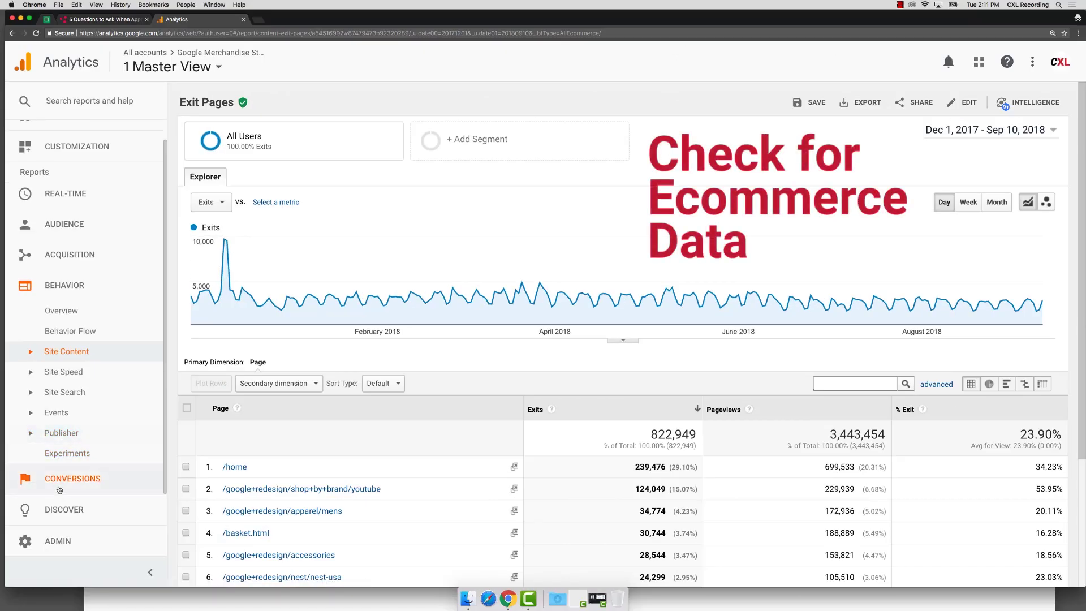
Open Ecommerce Product Performance and highlight the $3,427,826.35 product revenue total
click(68, 478)
click(66, 382)
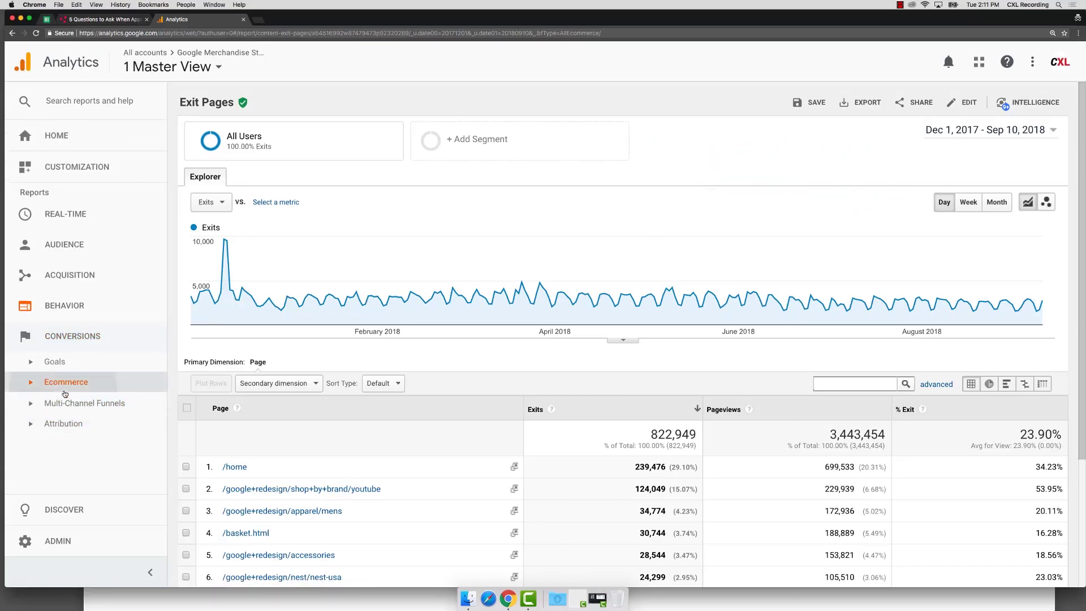
click(60, 383)
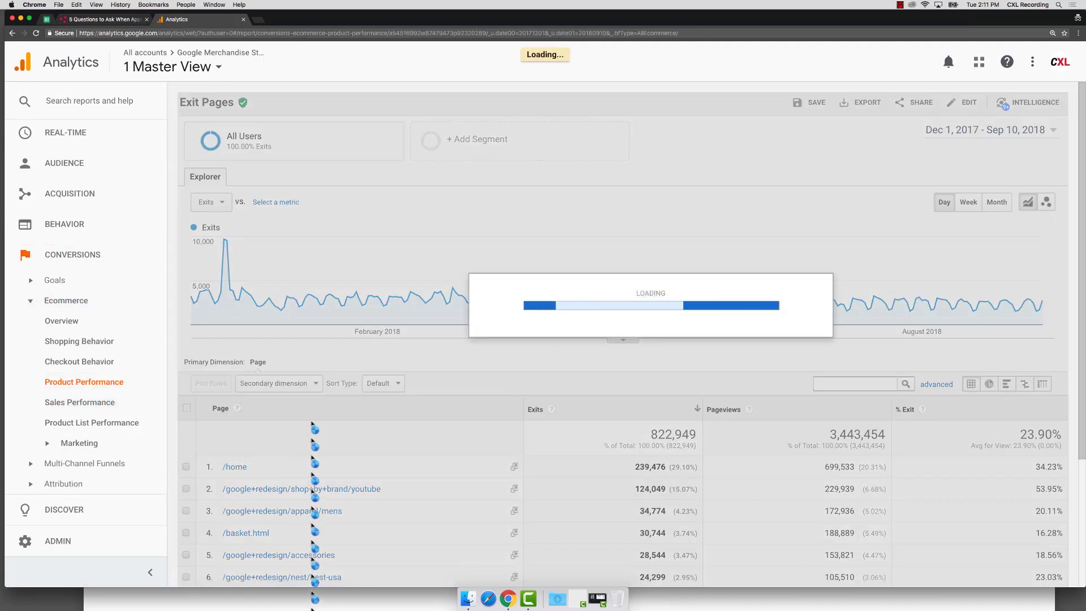
scroll(320, 450, down, 3)
scroll(320, 450, down, 1)
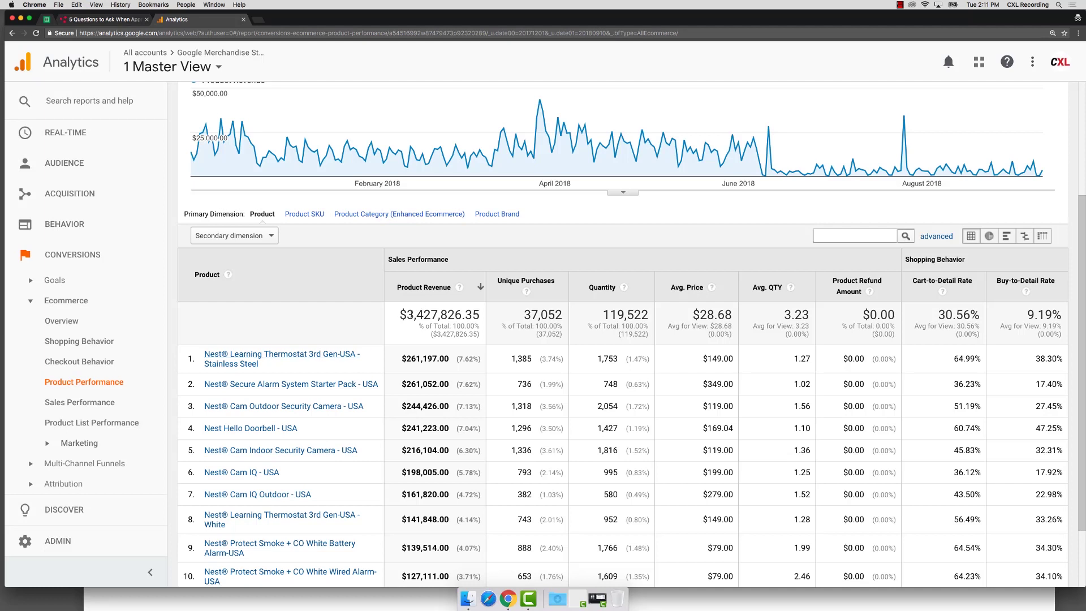
drag(409, 312, 476, 311)
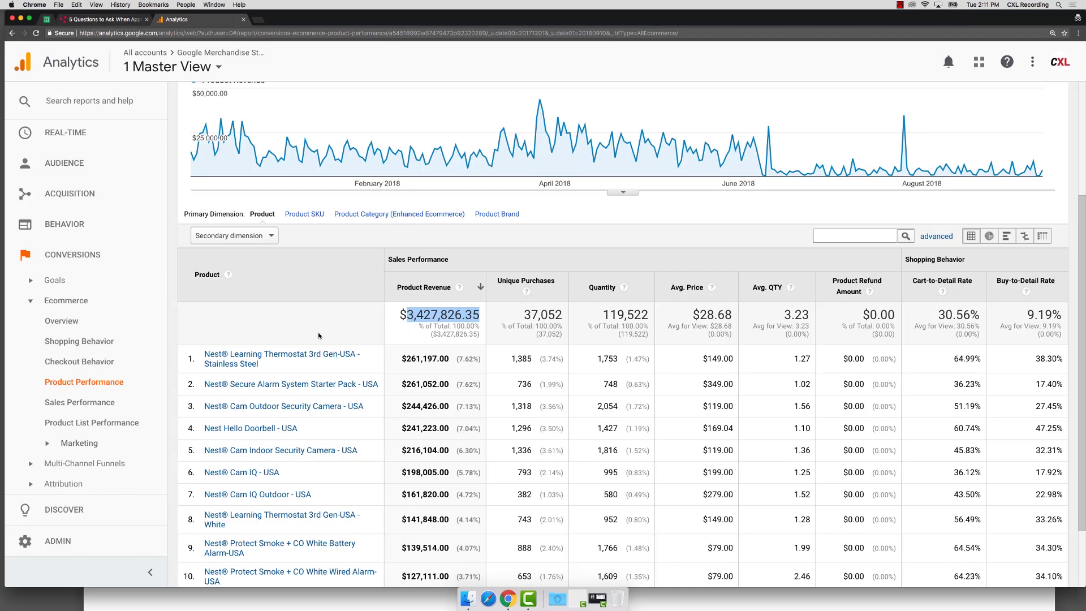
scroll(283, 293, up, 5)
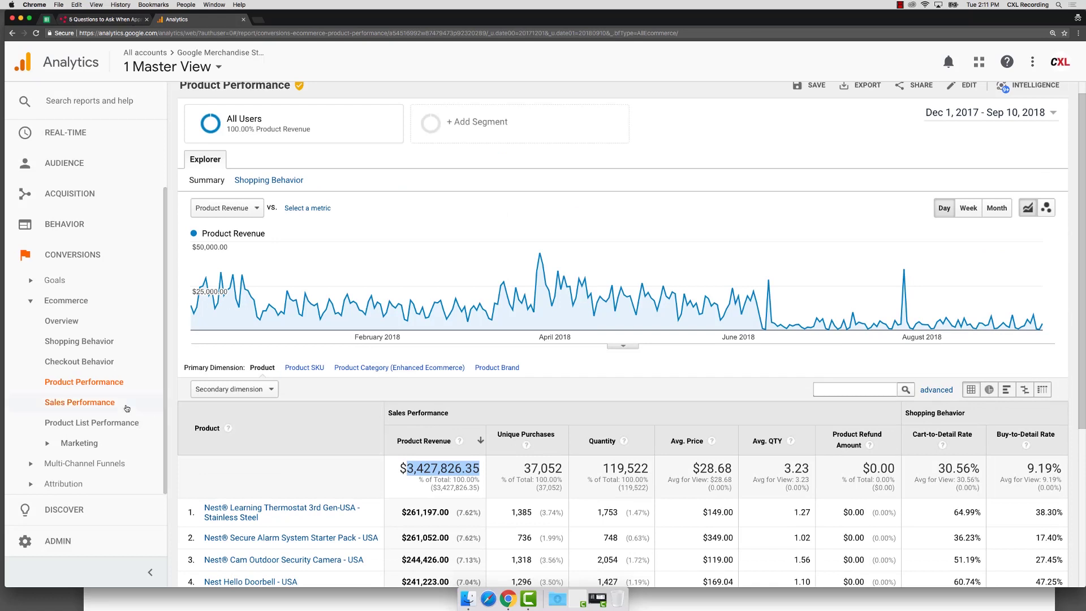
scroll(99, 336, up, 3)
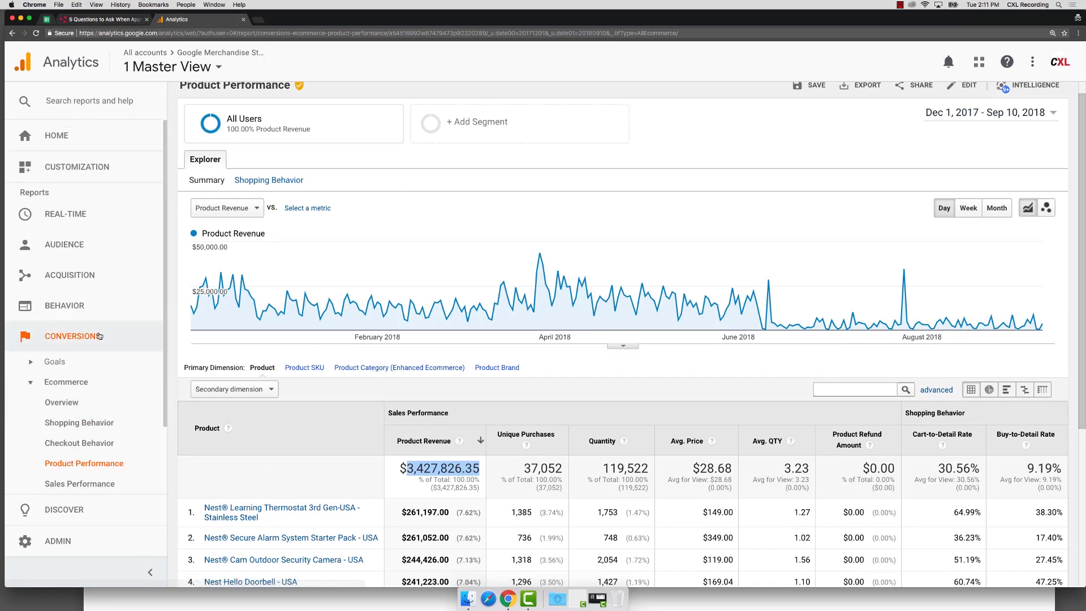
Open Audience > Demographics > Overview to see 68.4% male users and 25–34 as the top age group
click(60, 244)
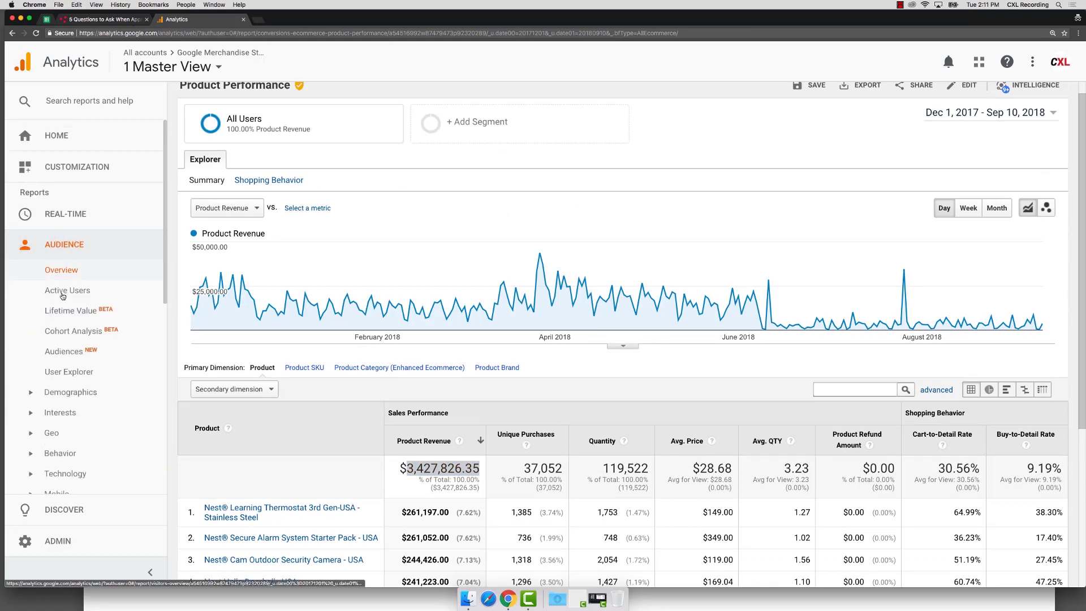
click(77, 392)
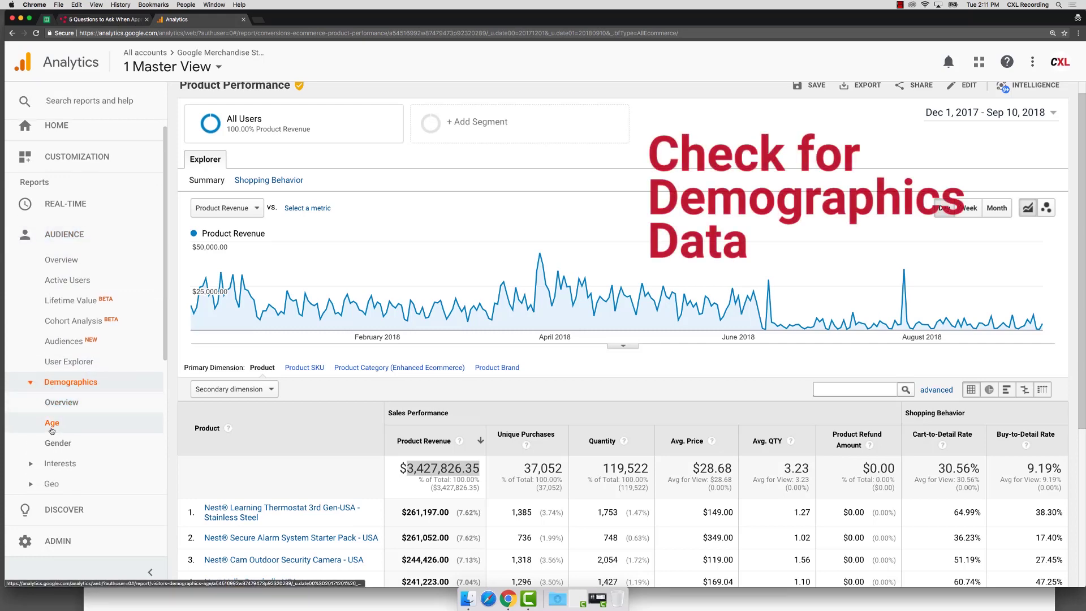
click(60, 405)
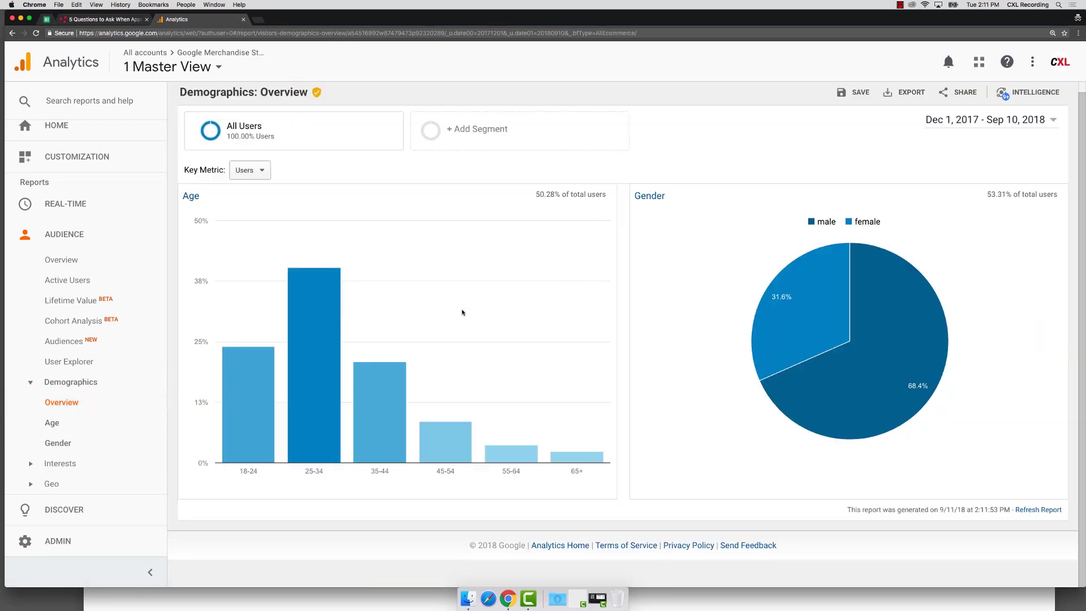
mouse_move(831, 374)
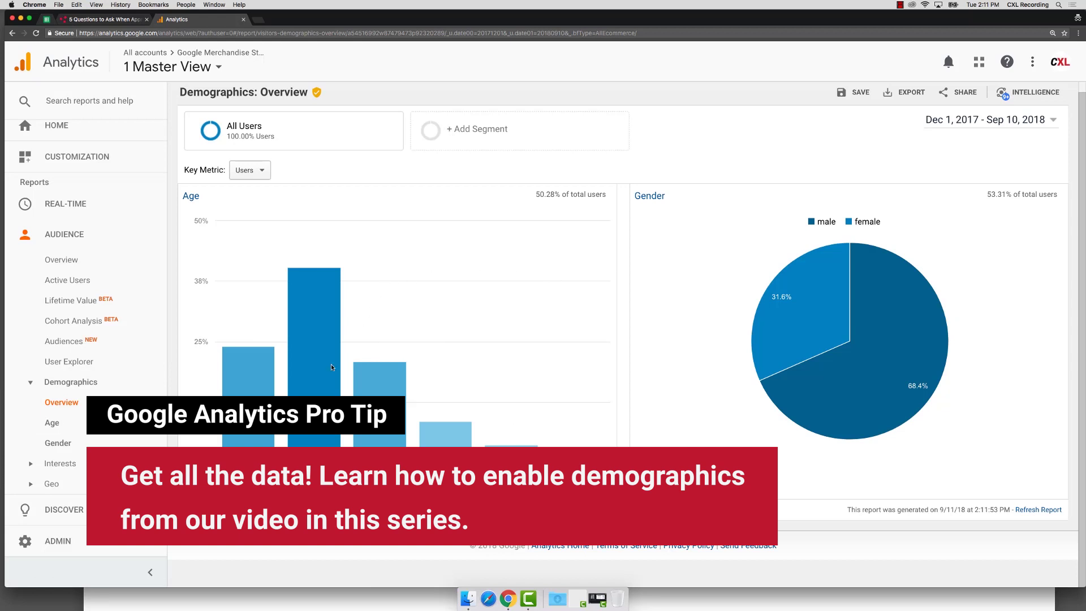
click(55, 385)
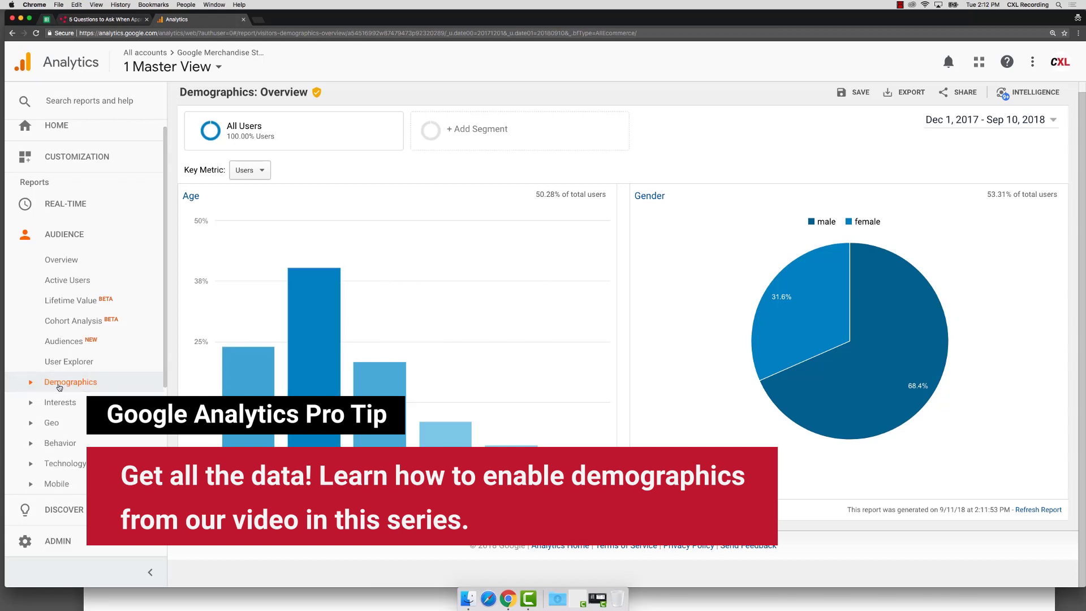
scroll(58, 387, down, 5)
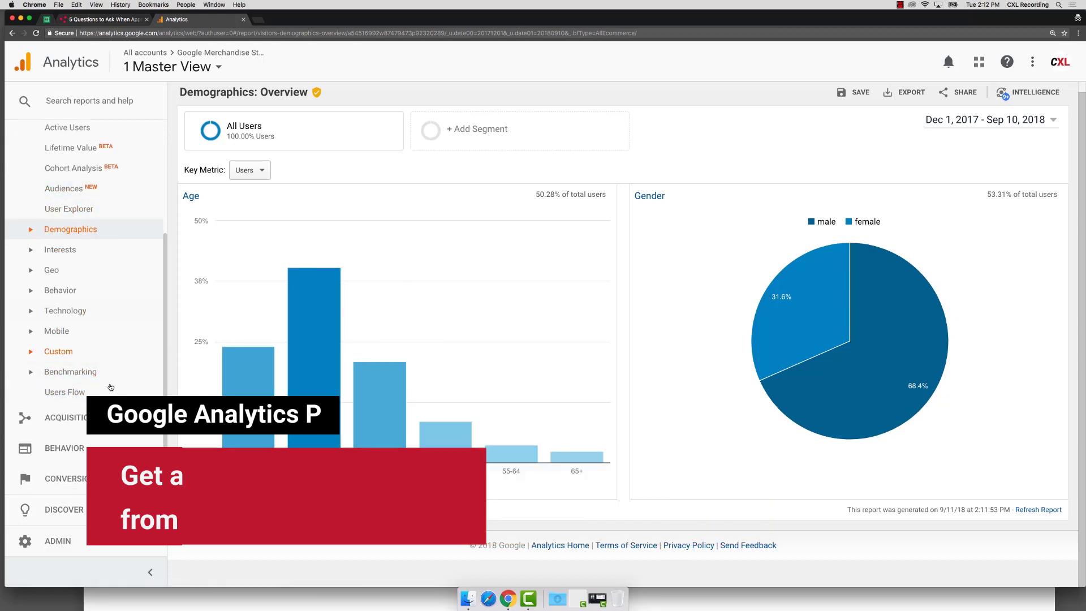
click(54, 419)
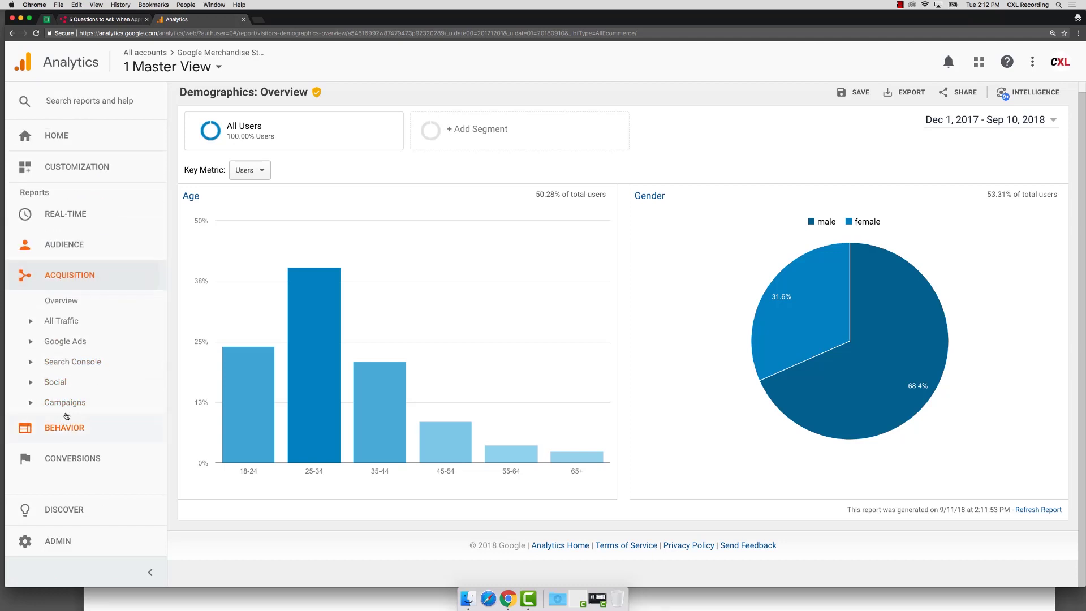
Open Search Console Landing Pages and highlight the top page's 2,478,000 impressions
click(58, 366)
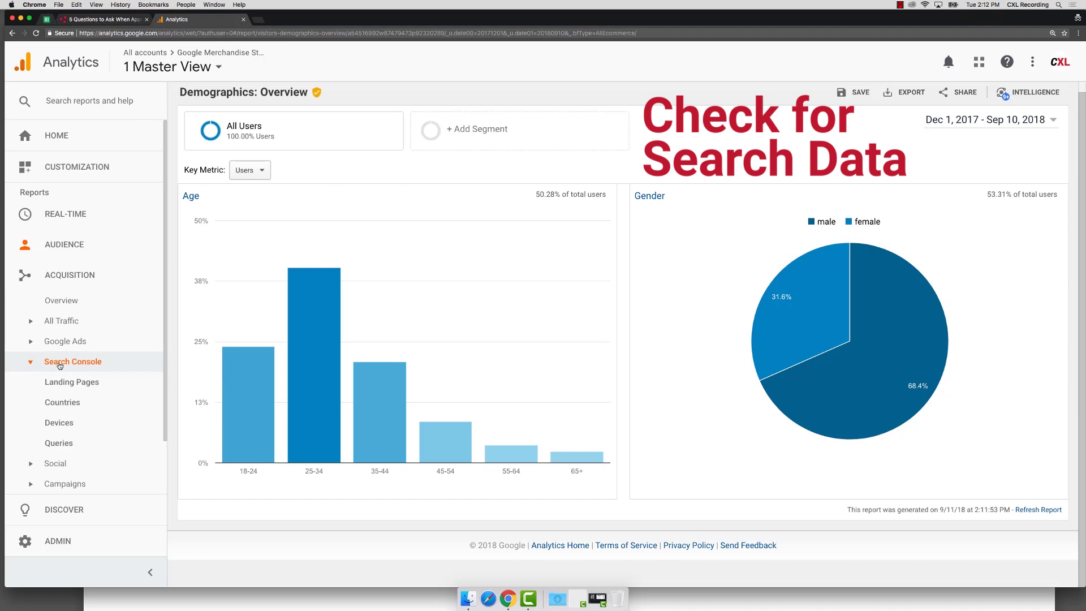
click(54, 385)
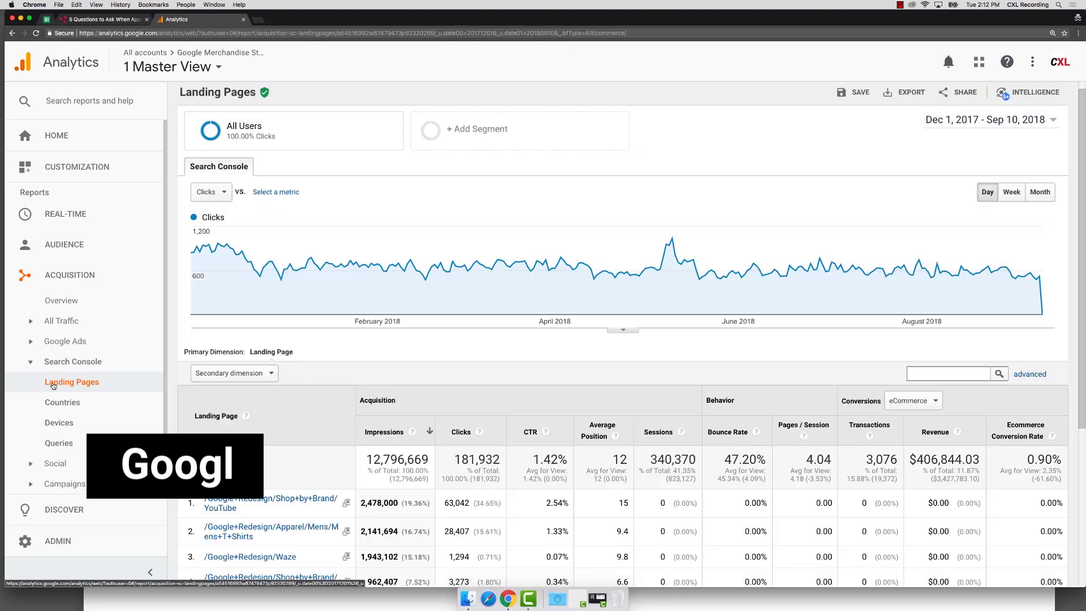
scroll(310, 347, down, 3)
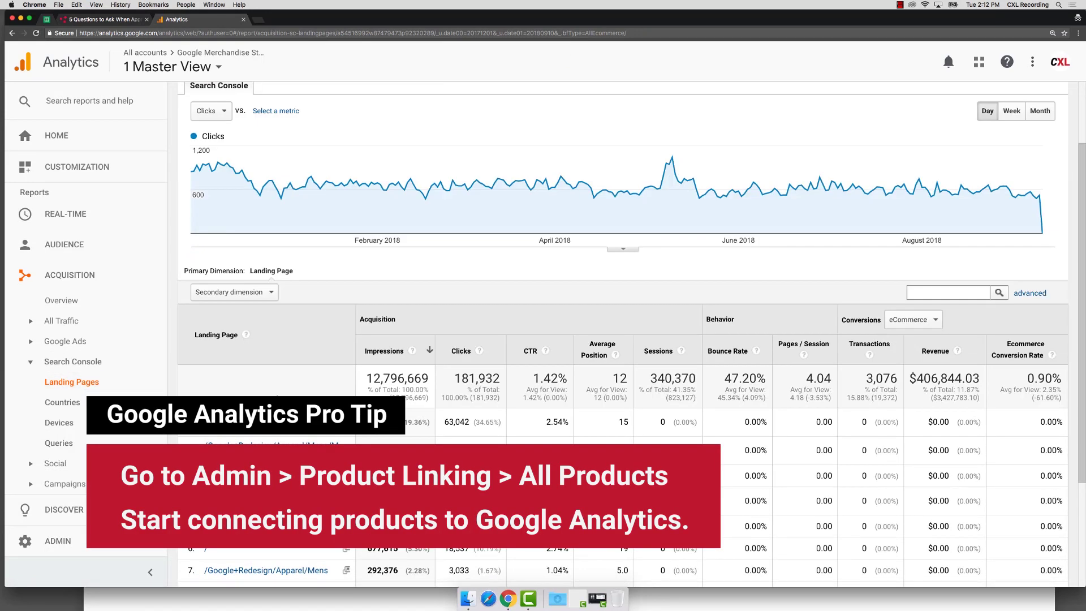
scroll(309, 346, down, 2)
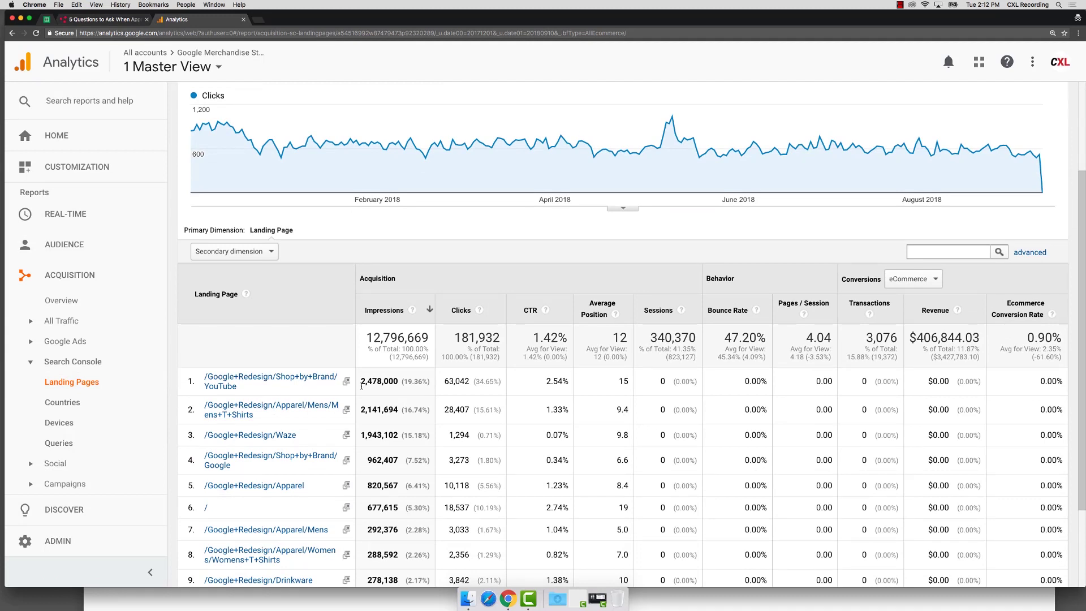
drag(362, 383, 402, 384)
scroll(523, 448, down, 2)
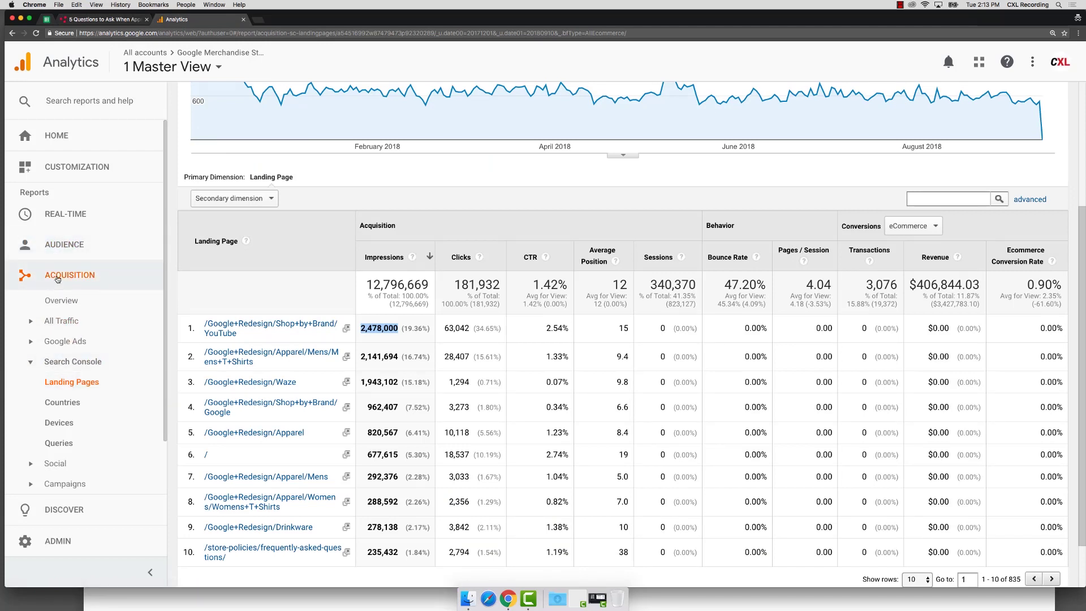
Open Behavior > Site Content > Landing Pages, with /home leading at 403,323 sessions
scroll(63, 317, down, 2)
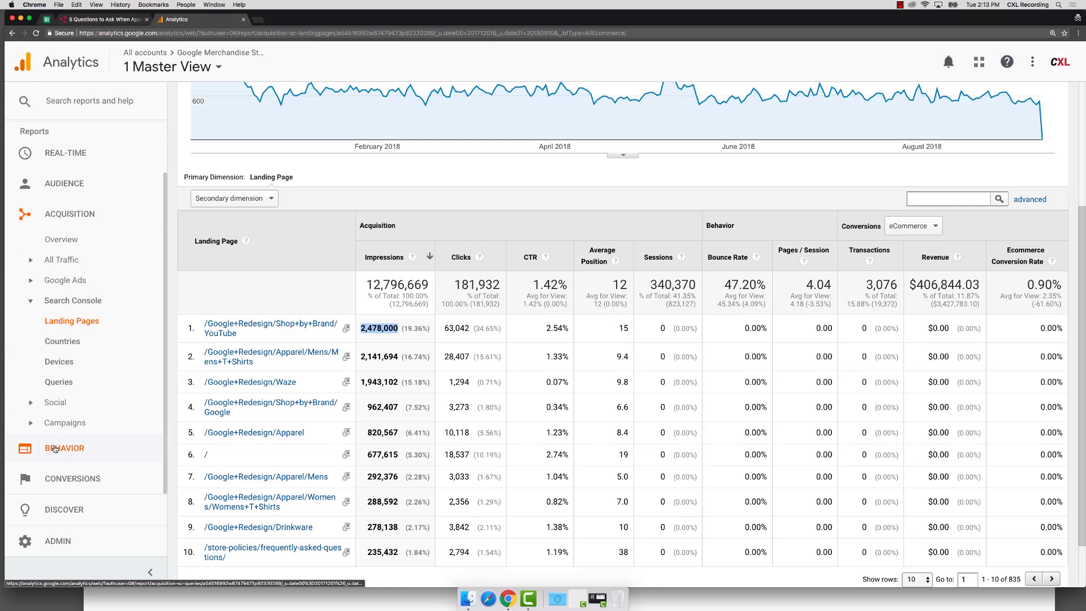
scroll(71, 442, down, 5)
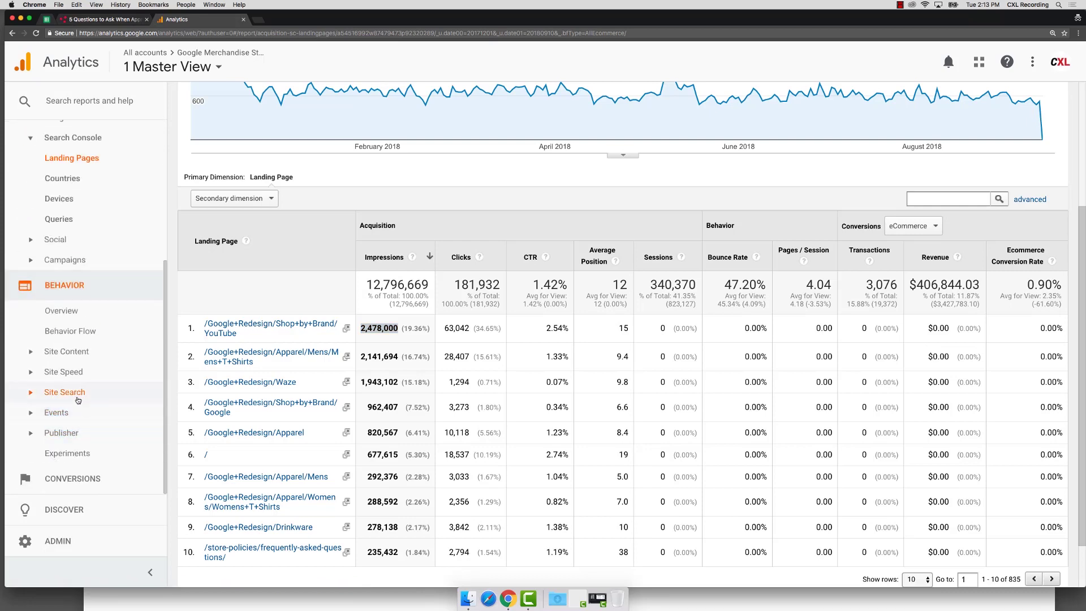
click(61, 352)
click(63, 328)
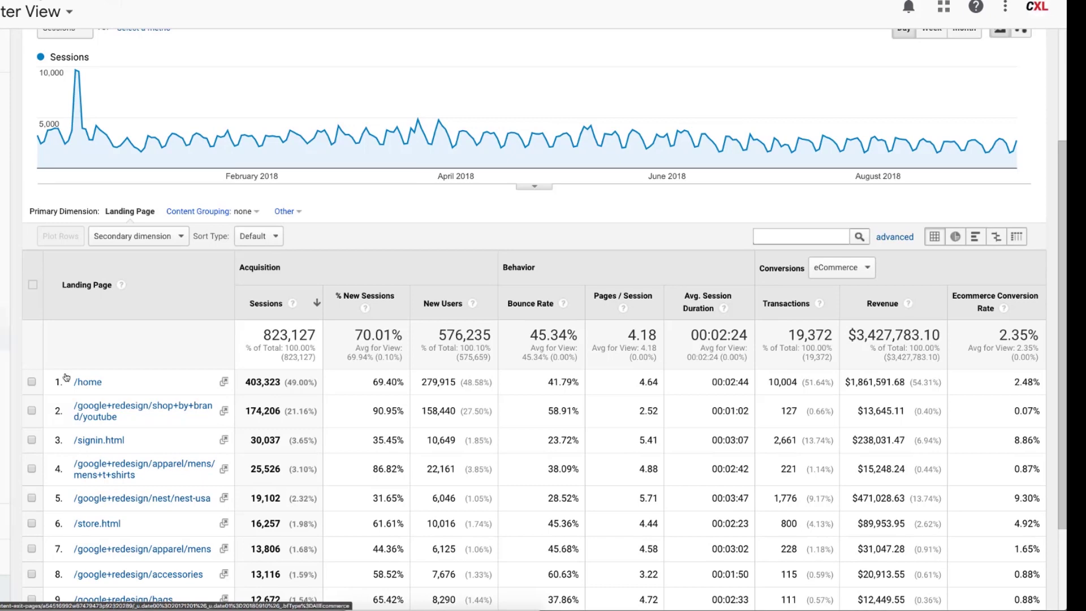
Sort landing pages by ecommerce conversion rate and highlight the top 97.22% rate
scroll(594, 388, down, 2)
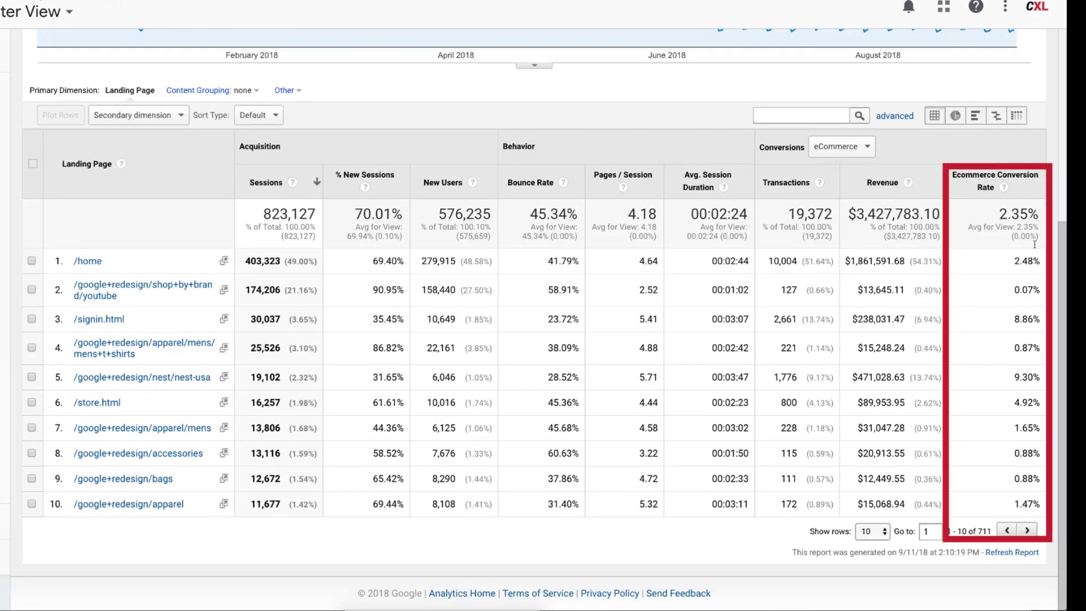
click(982, 185)
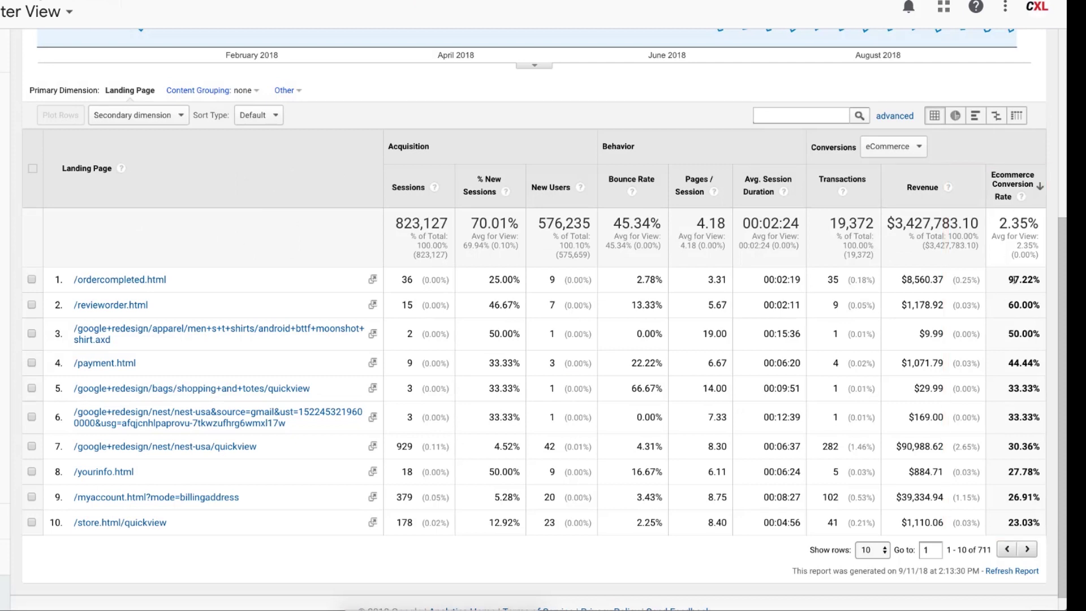
drag(1010, 281, 1034, 280)
click(1016, 280)
drag(1010, 279, 1039, 279)
Drill into the /ordercompleted.html landing page and check its conversion rate
mouse_move(168, 281)
mouse_down()
mouse_move(88, 287)
mouse_move(163, 279)
mouse_up()
click(188, 283)
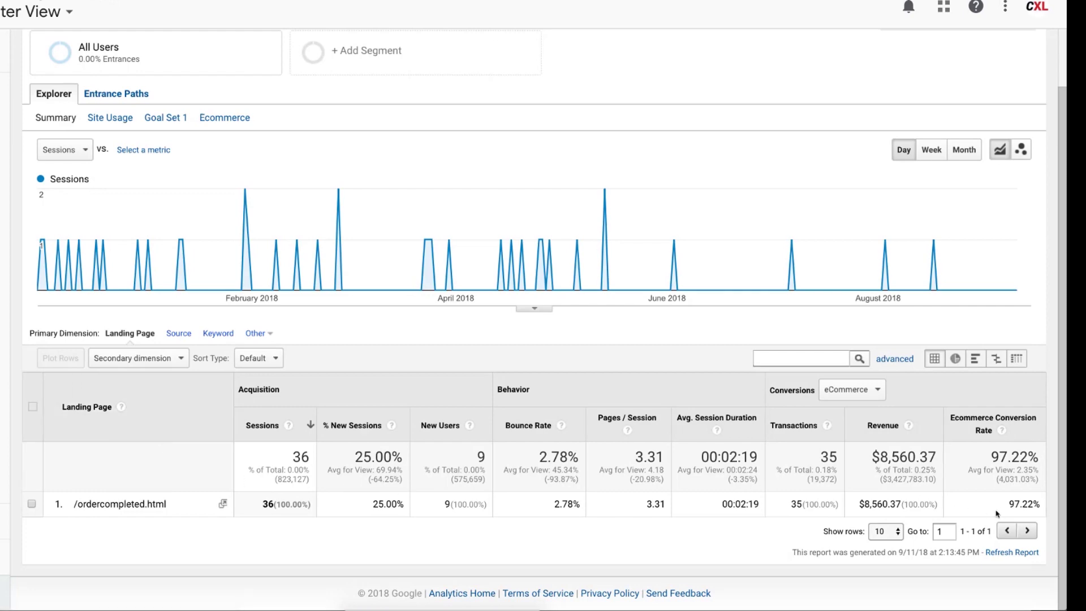
drag(1009, 504, 1035, 504)
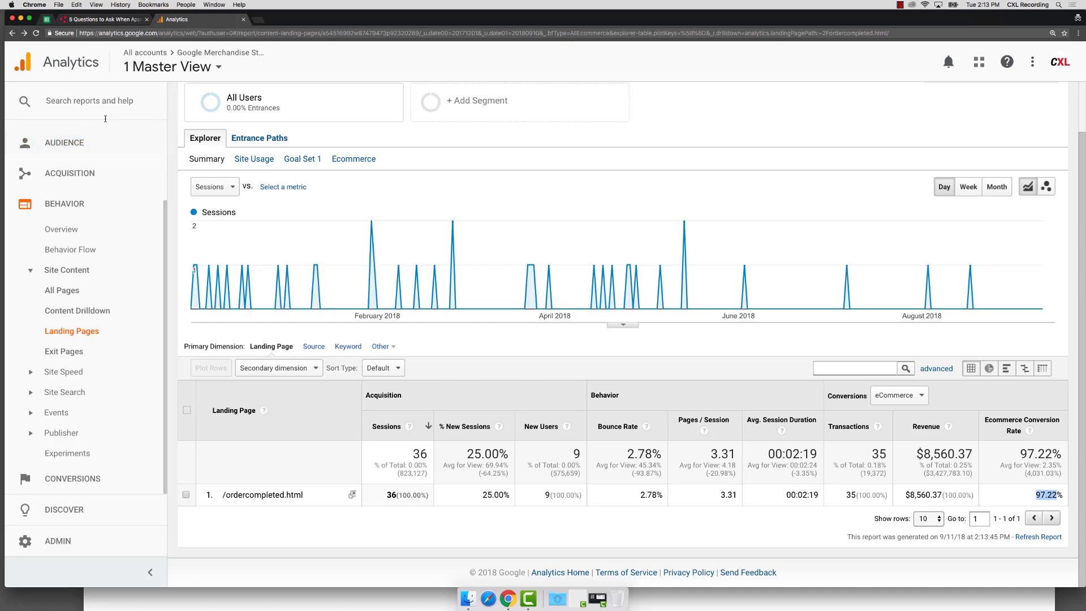
scroll(240, 166, up, 2)
Return to the full Landing Pages report and sort it by ecommerce conversion rate
click(195, 129)
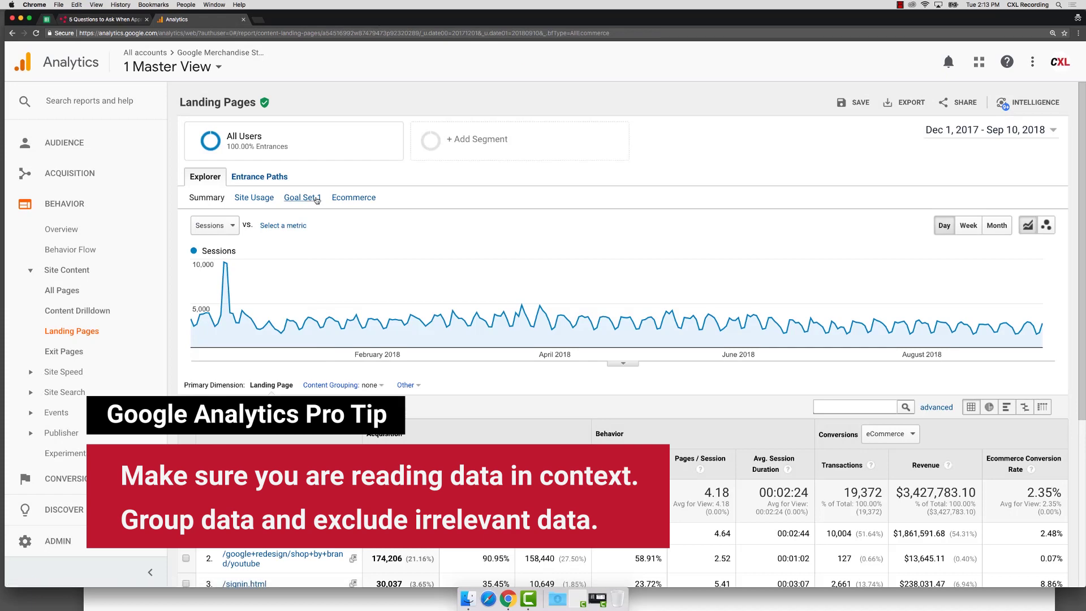
scroll(322, 237, down, 5)
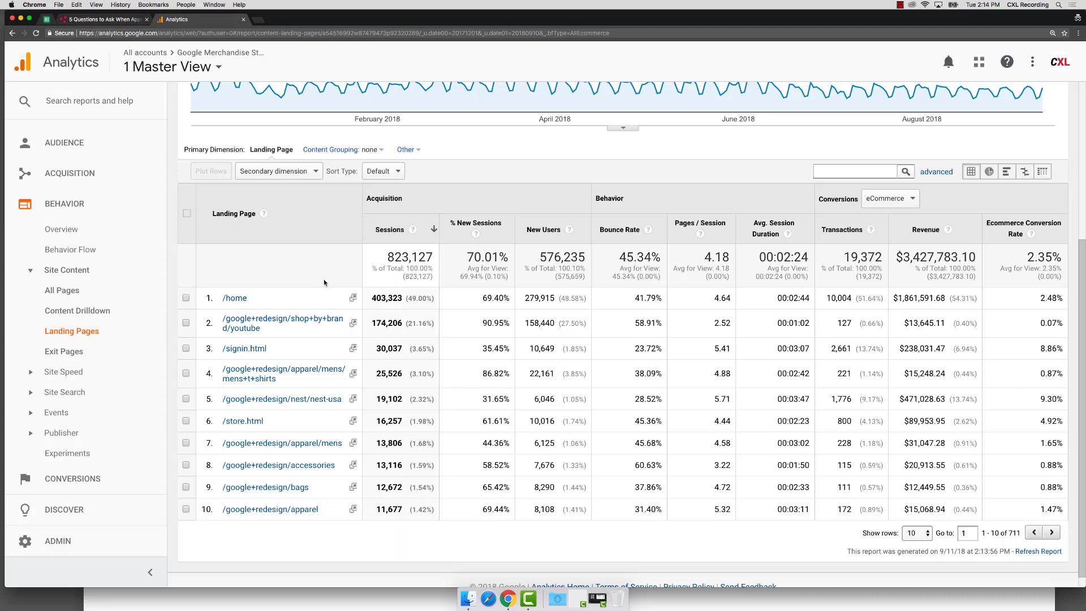
click(1002, 232)
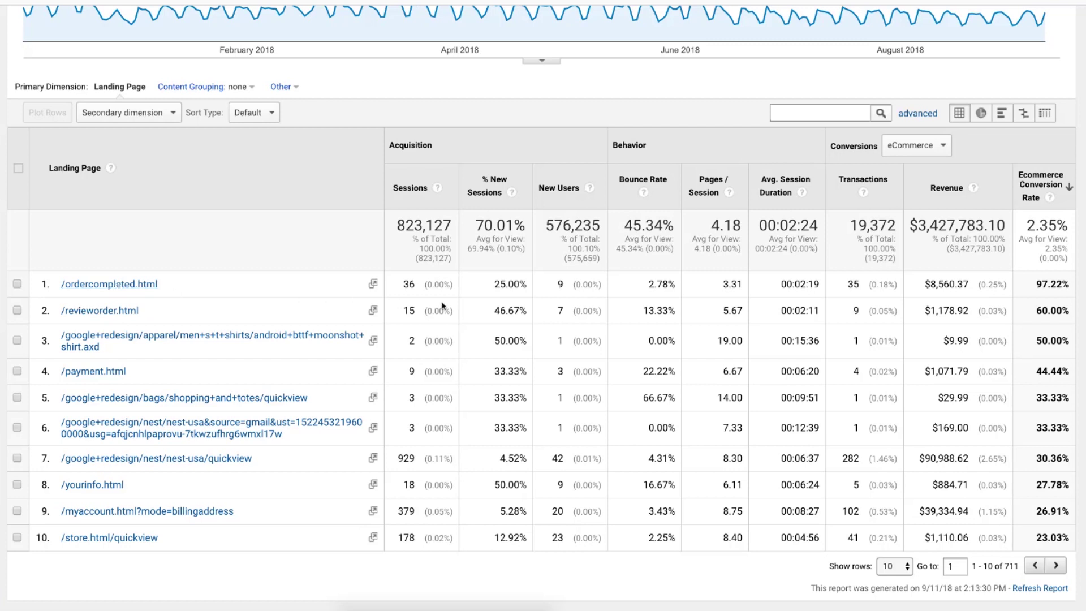
drag(405, 285, 413, 286)
click(407, 309)
drag(398, 227, 450, 226)
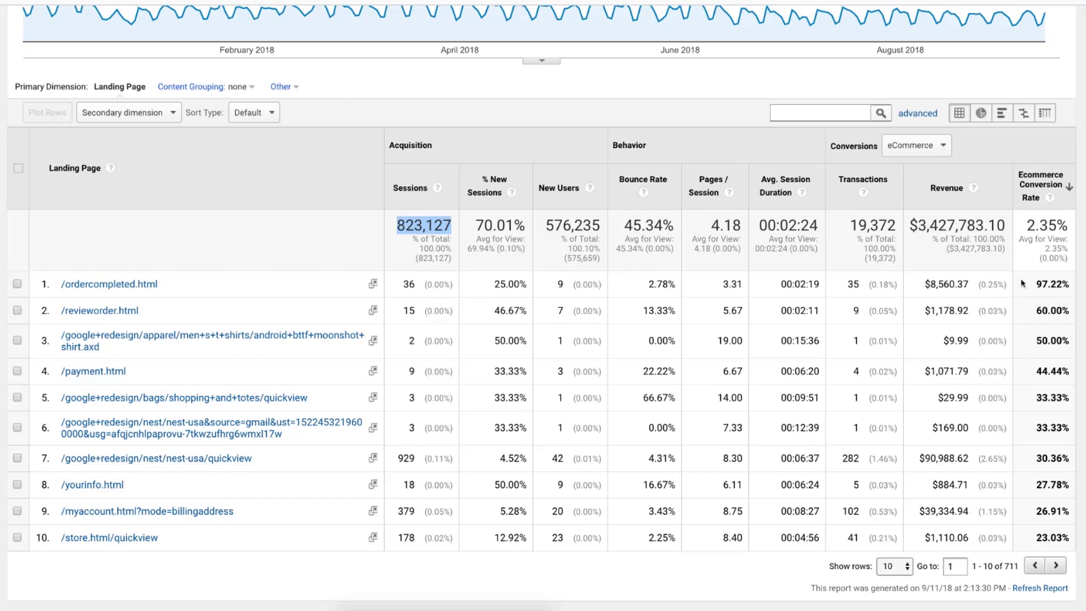
double_click(1039, 285)
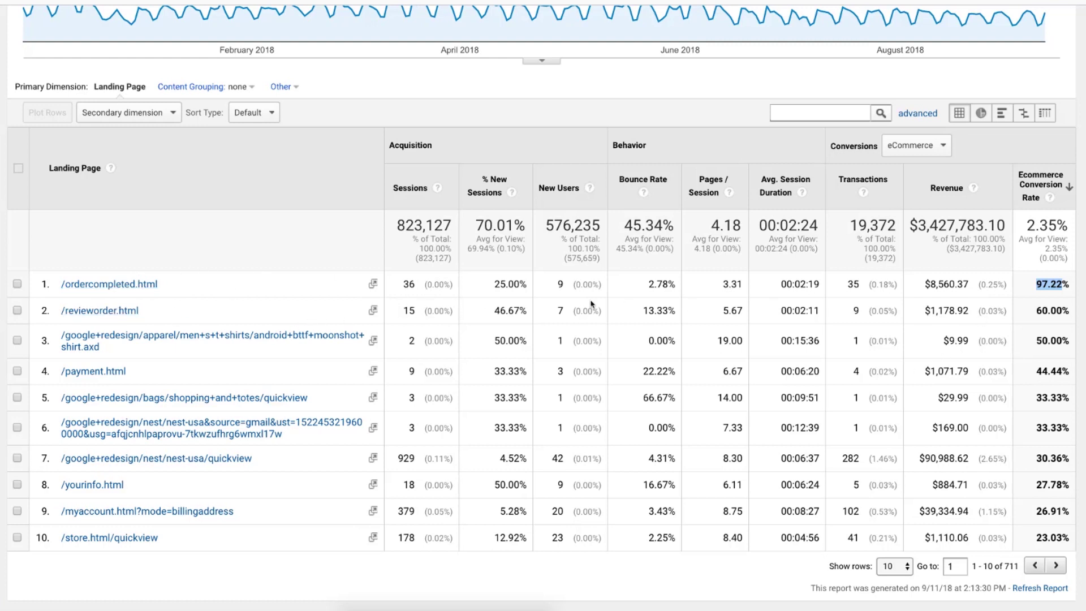
click(398, 225)
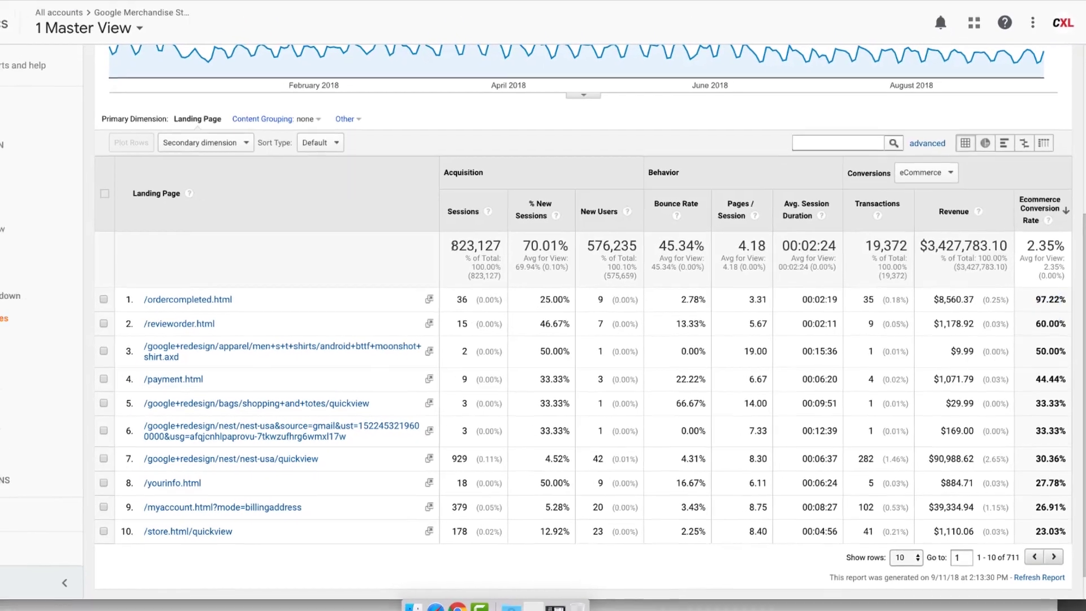
double_click(470, 246)
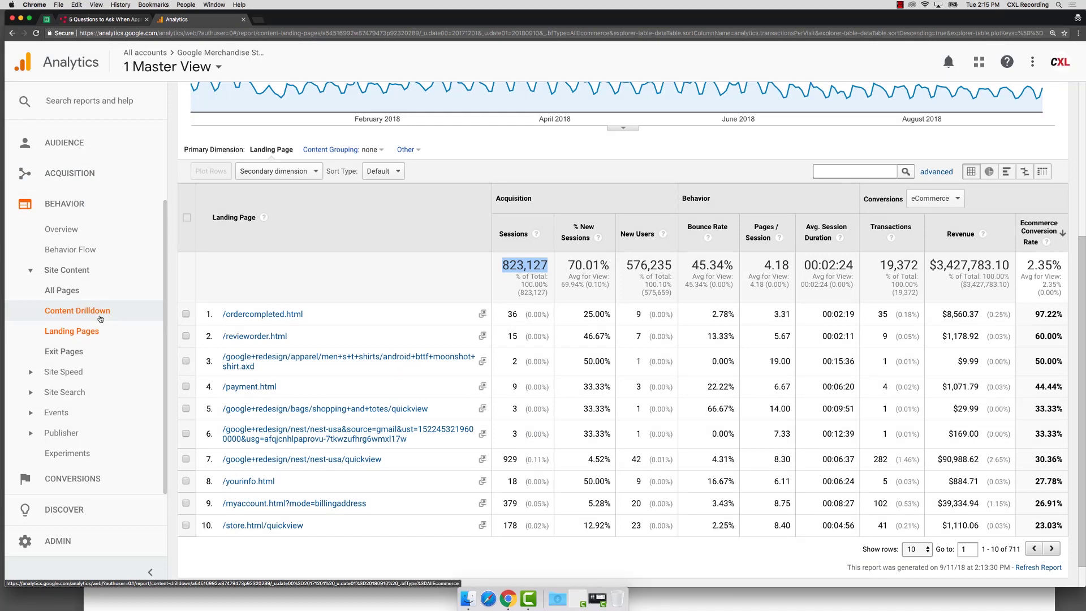
Inspect the Purchase Completed goal's destination page pattern and funnel settings in Admin > Goals
click(60, 542)
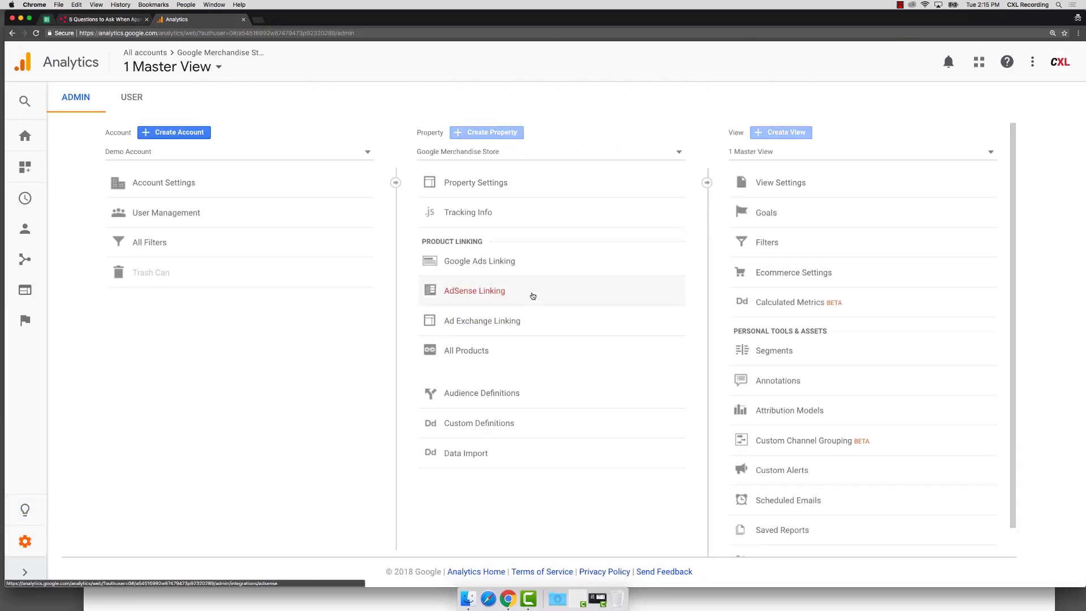
click(771, 222)
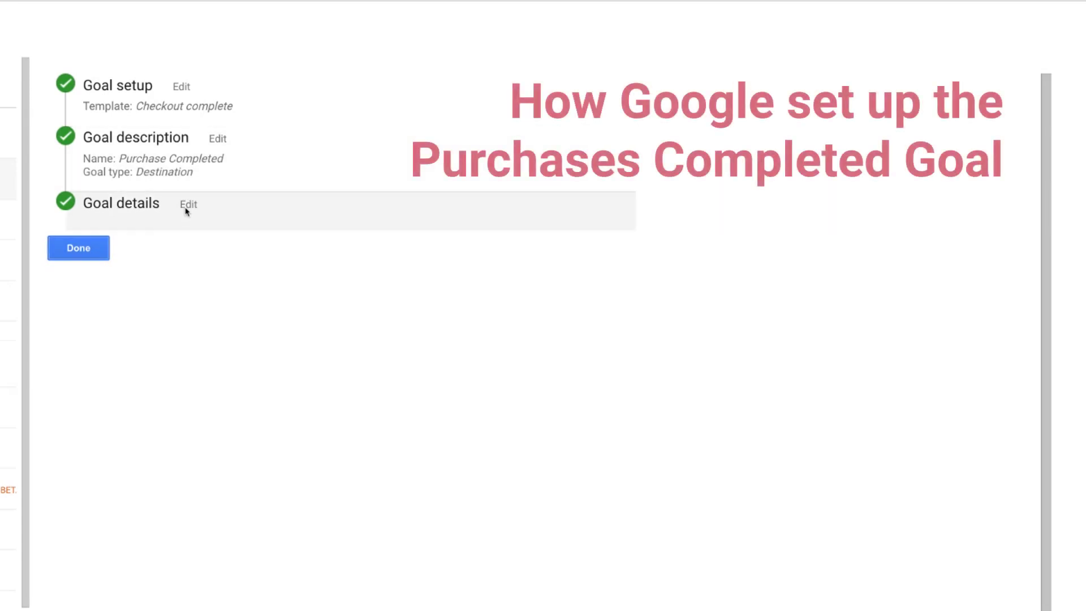
click(188, 205)
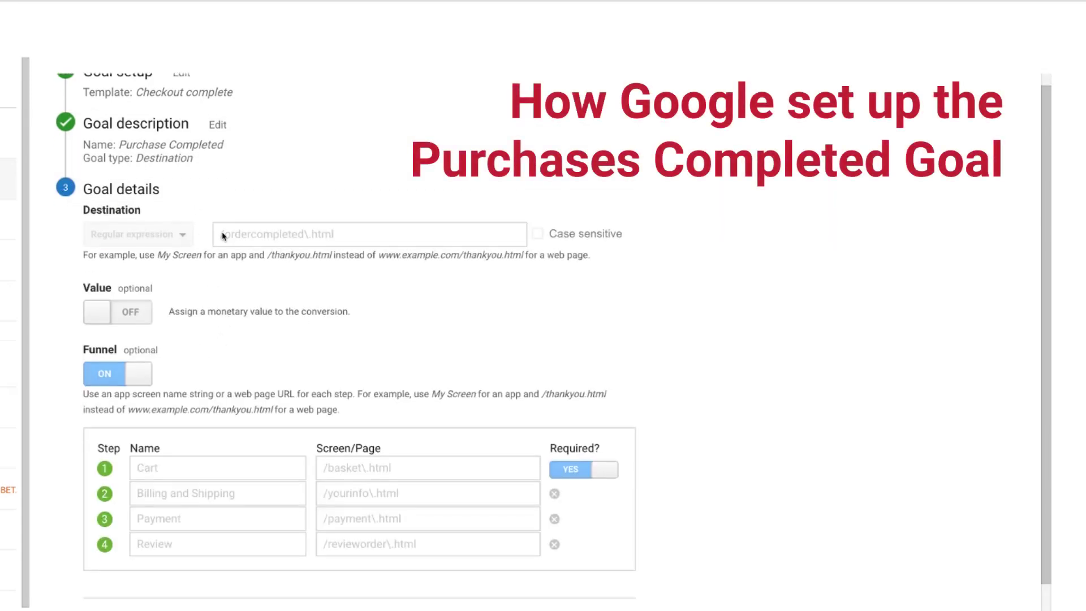
drag(222, 235, 336, 238)
click(351, 238)
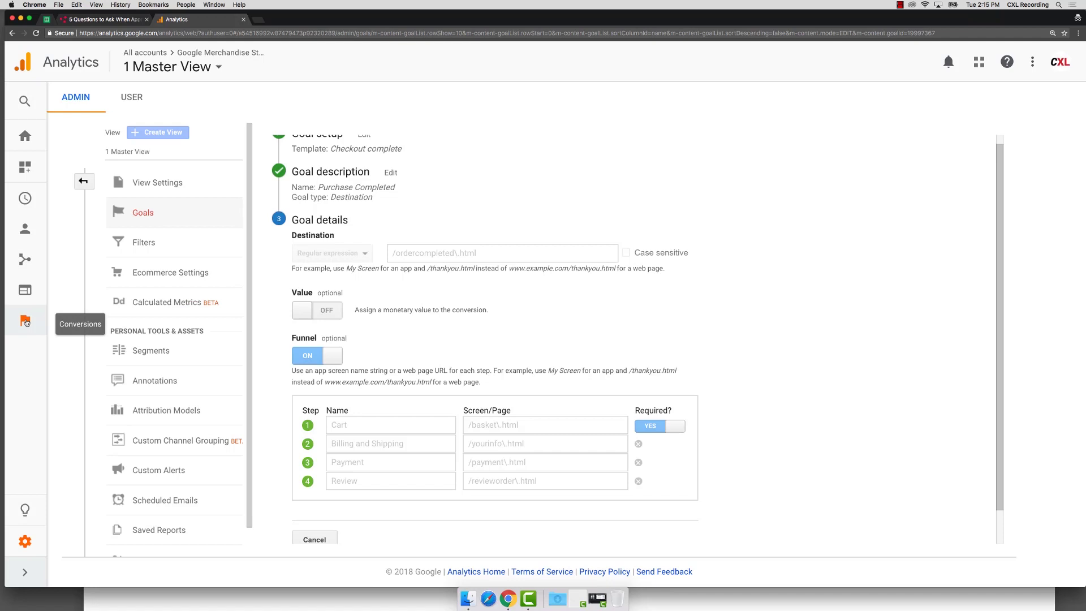
Open Conversions > Goals > Funnel Visualization showing the 24.16% funnel conversion rate
click(25, 322)
click(49, 367)
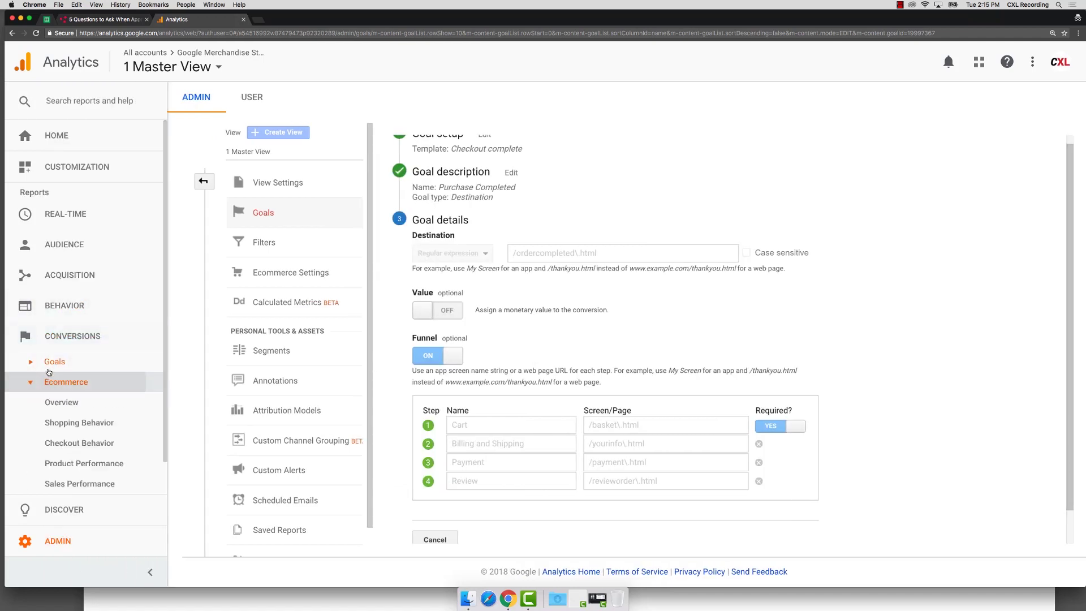
click(79, 447)
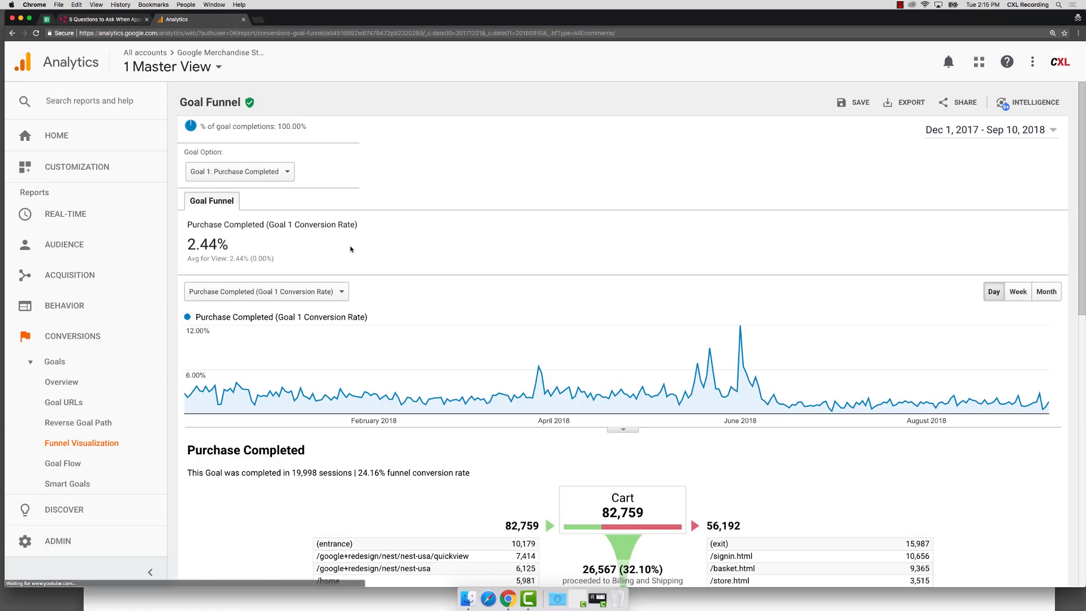
scroll(289, 232, down, 10)
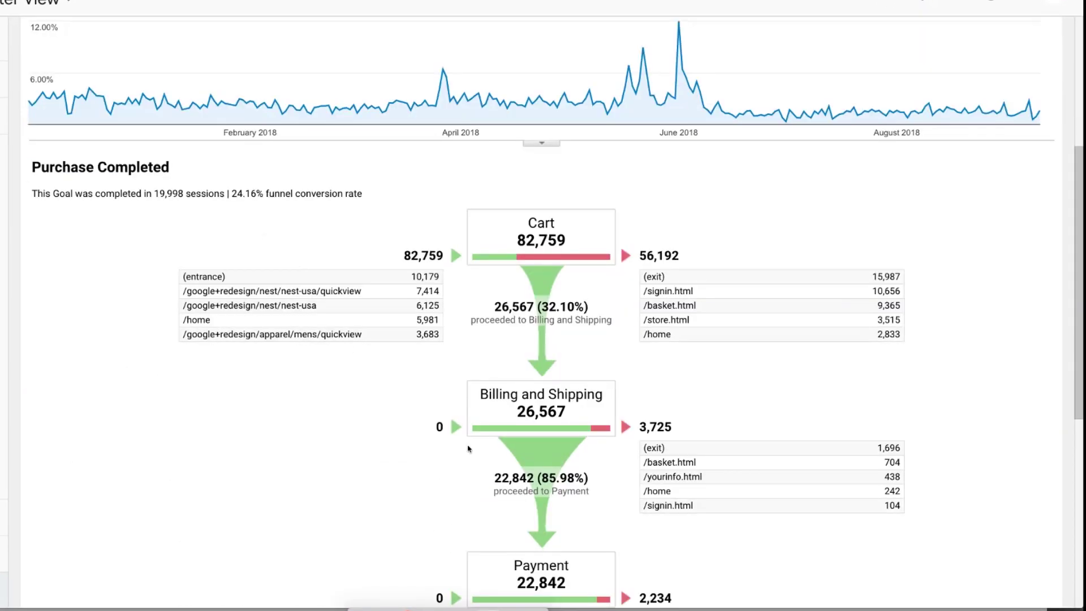
drag(515, 518, 586, 508)
scroll(571, 516, up, 8)
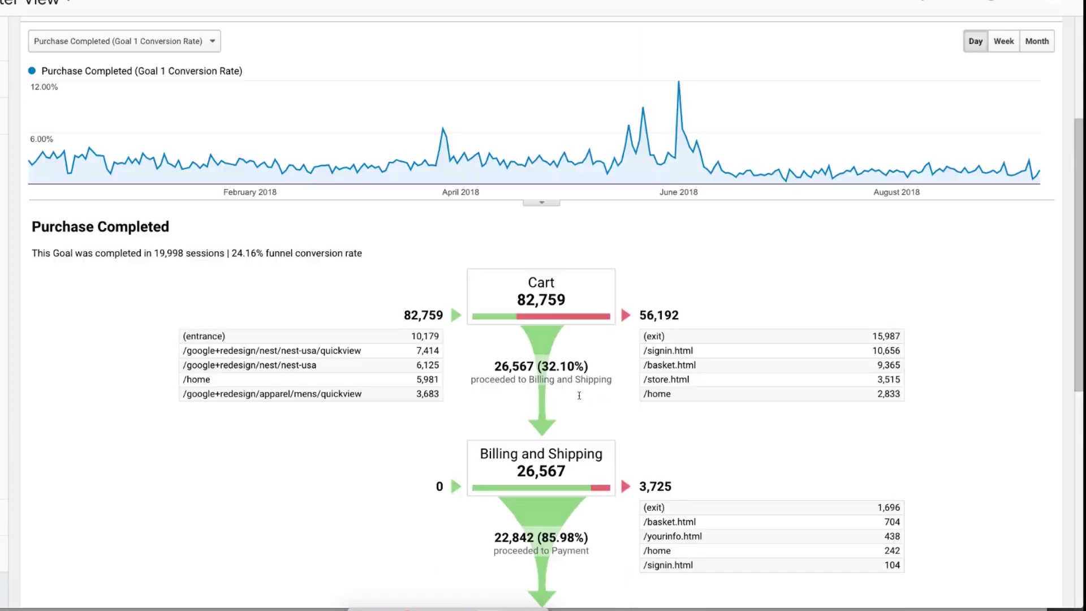
drag(512, 304, 576, 305)
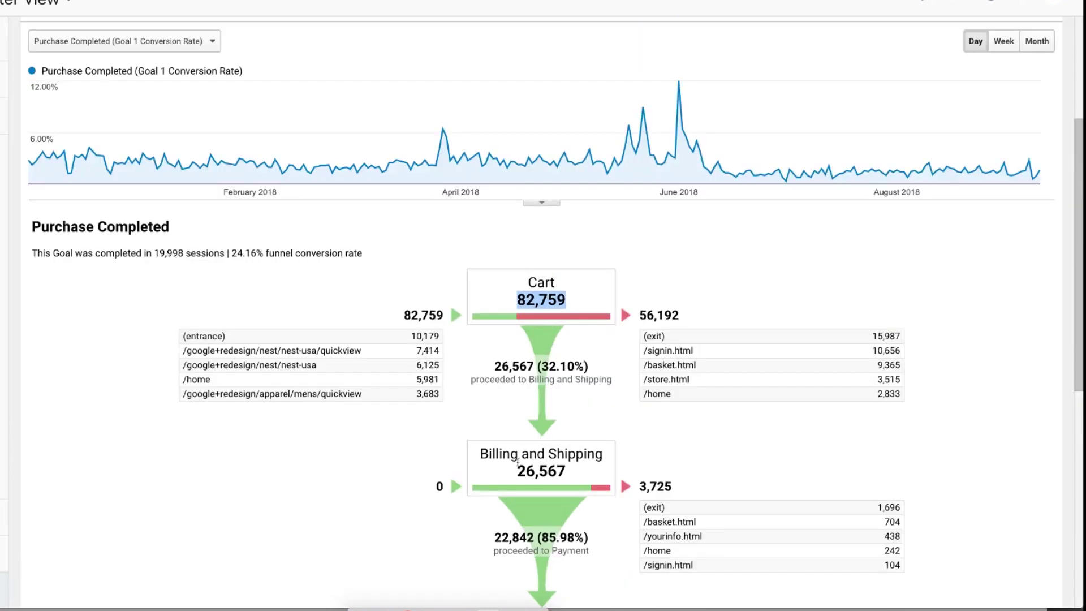
drag(517, 470, 569, 485)
scroll(572, 471, down, 3)
scroll(569, 485, down, 5)
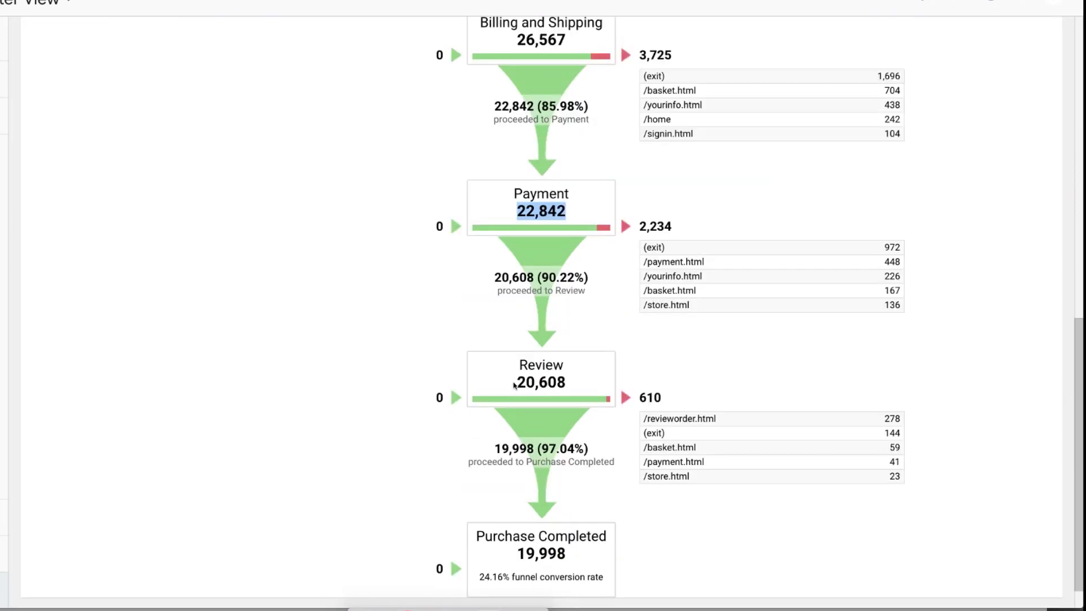
drag(514, 384, 568, 387)
scroll(570, 433, down, 1)
drag(516, 532, 574, 536)
scroll(592, 363, up, 2)
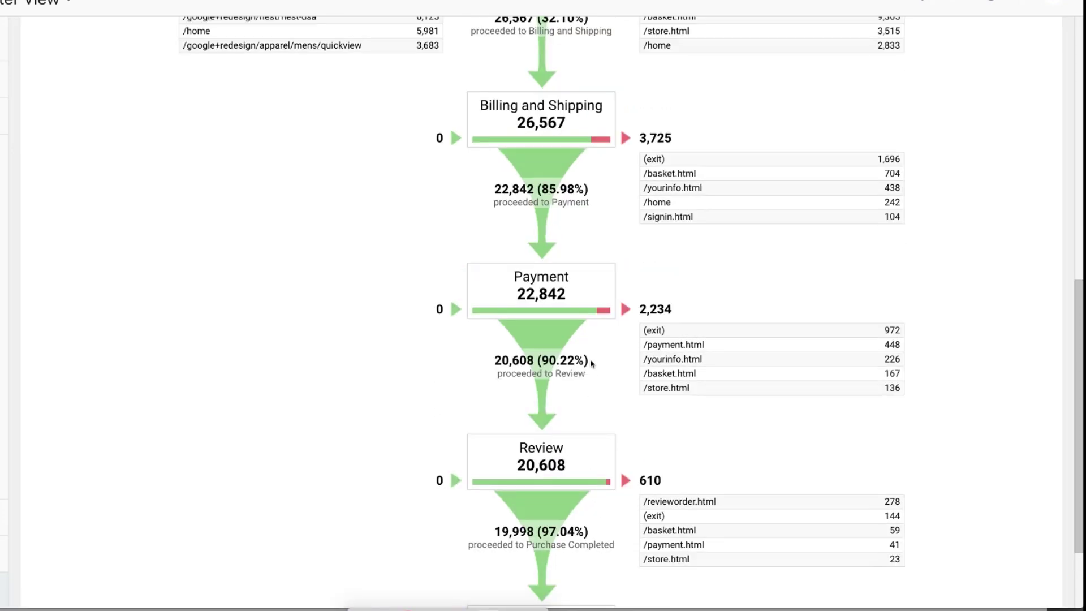
scroll(592, 364, up, 3)
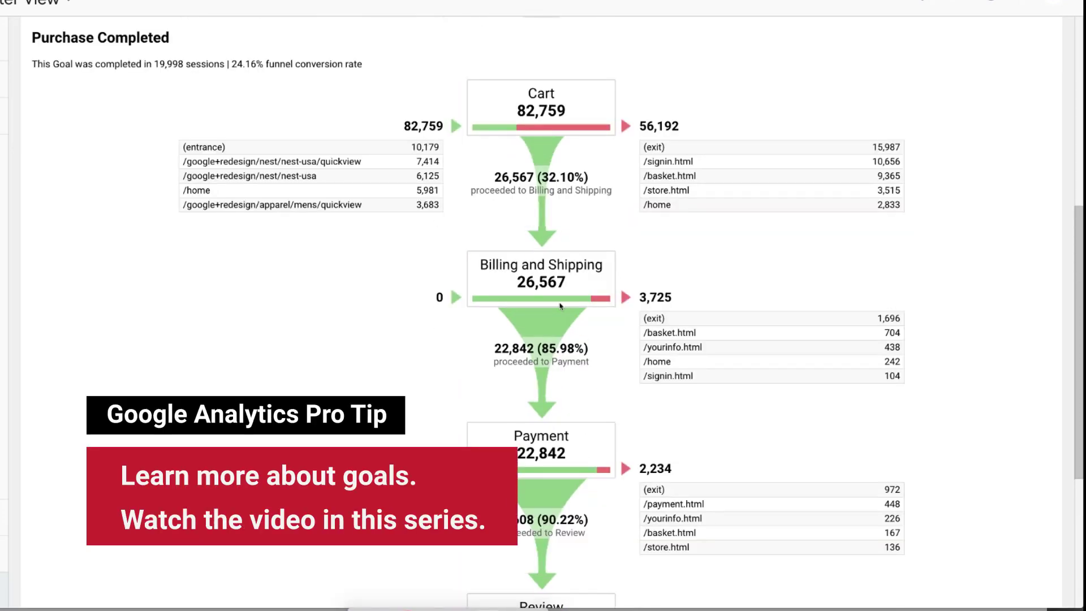
scroll(560, 307, up, 5)
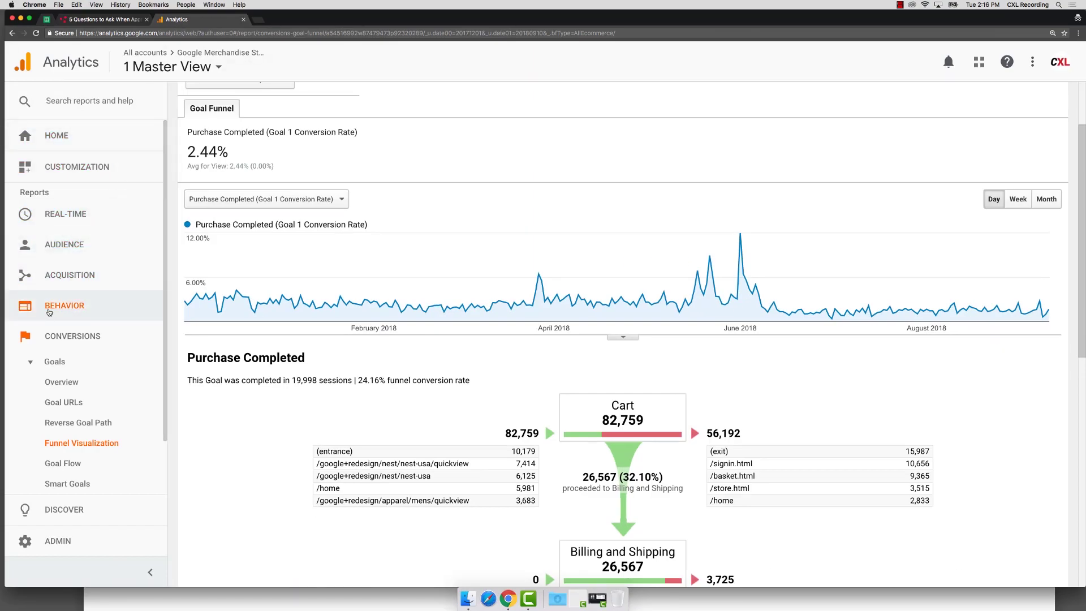
Open Behavior > Site Content > All Pages and scroll to the pageviews table led by /home
click(56, 308)
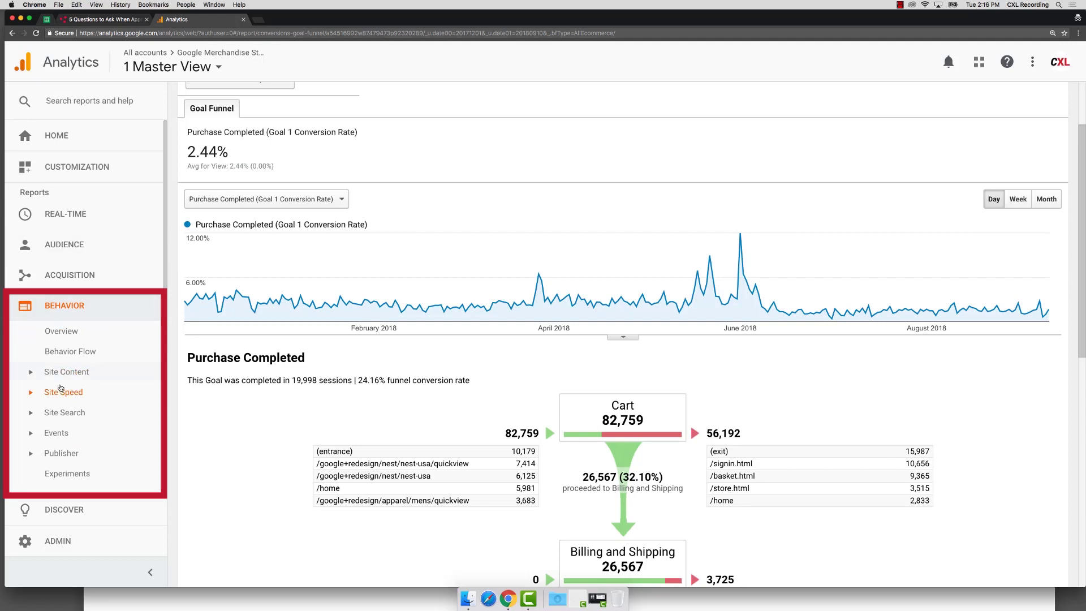
click(63, 372)
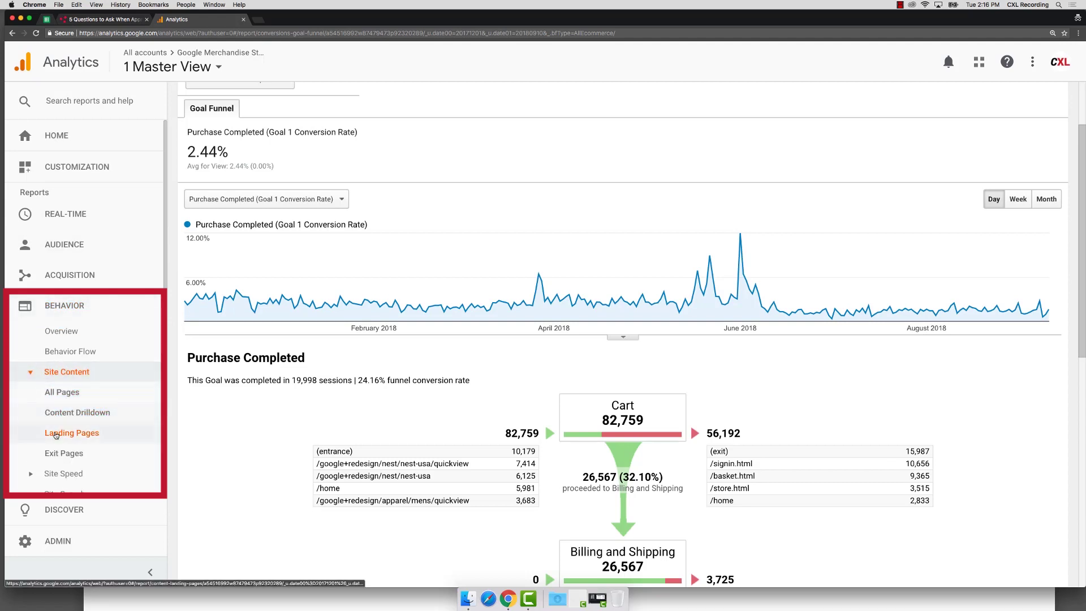
click(60, 392)
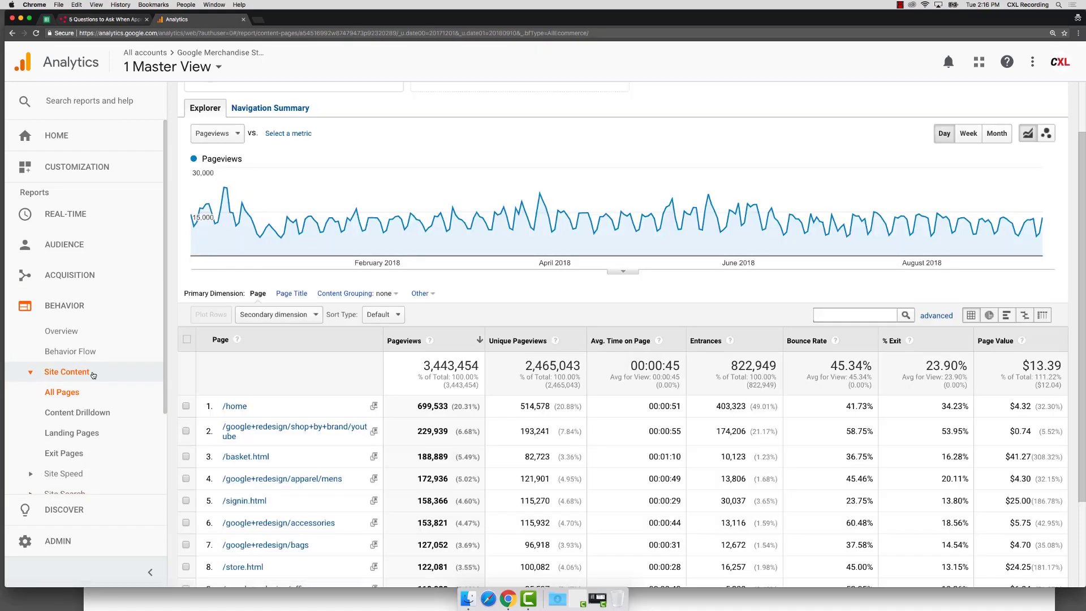
scroll(418, 238, down, 3)
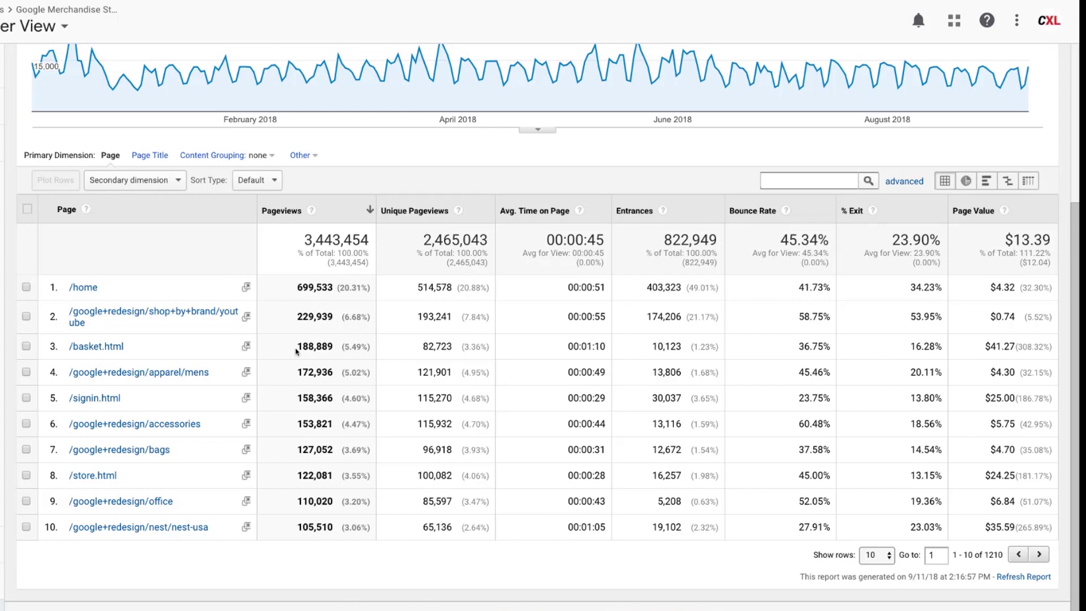
drag(297, 346, 332, 349)
drag(423, 347, 450, 350)
drag(298, 372, 333, 373)
drag(417, 372, 453, 377)
drag(297, 475, 324, 480)
drag(417, 475, 463, 480)
drag(295, 477, 334, 481)
drag(422, 450, 445, 454)
drag(295, 451, 335, 452)
click(417, 423)
drag(417, 423, 458, 424)
drag(295, 424, 365, 423)
drag(416, 398, 455, 399)
drag(295, 399, 334, 398)
click(402, 403)
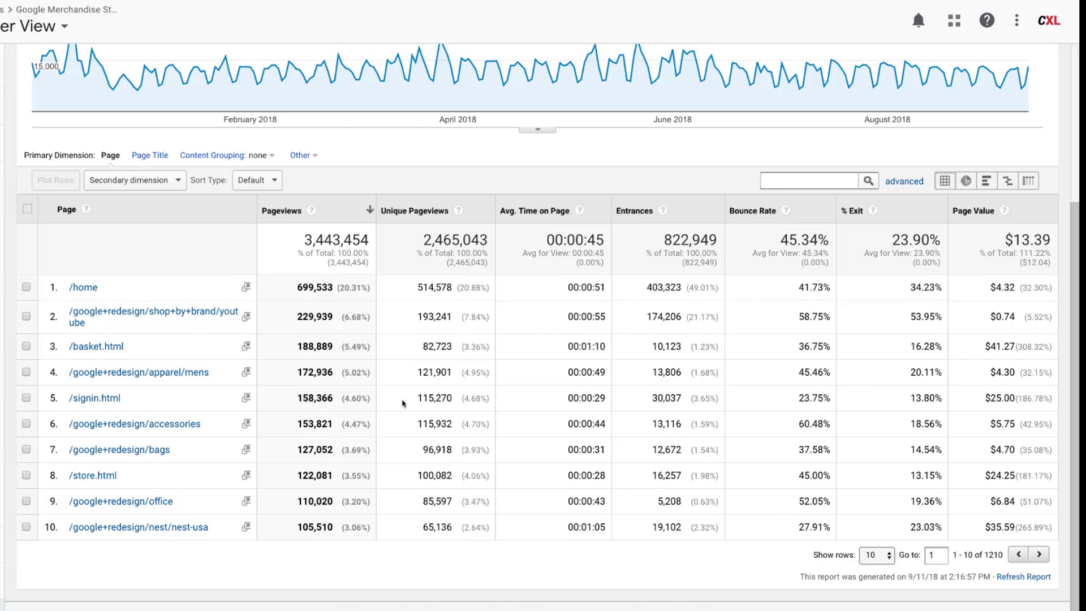